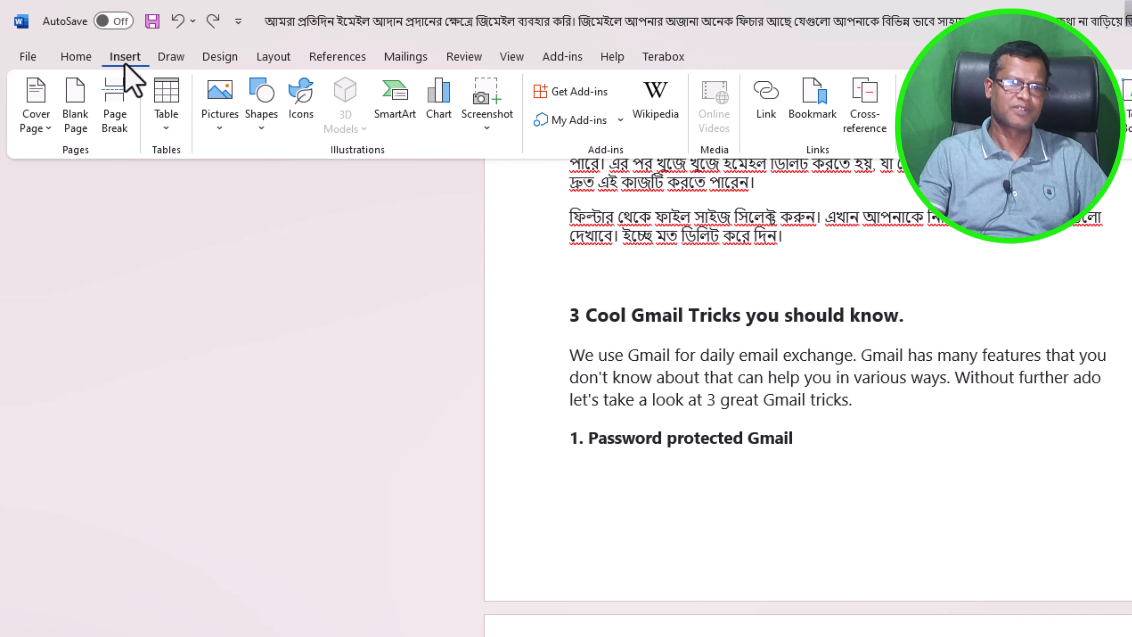
pyautogui.click(27, 58)
pyautogui.click(24, 61)
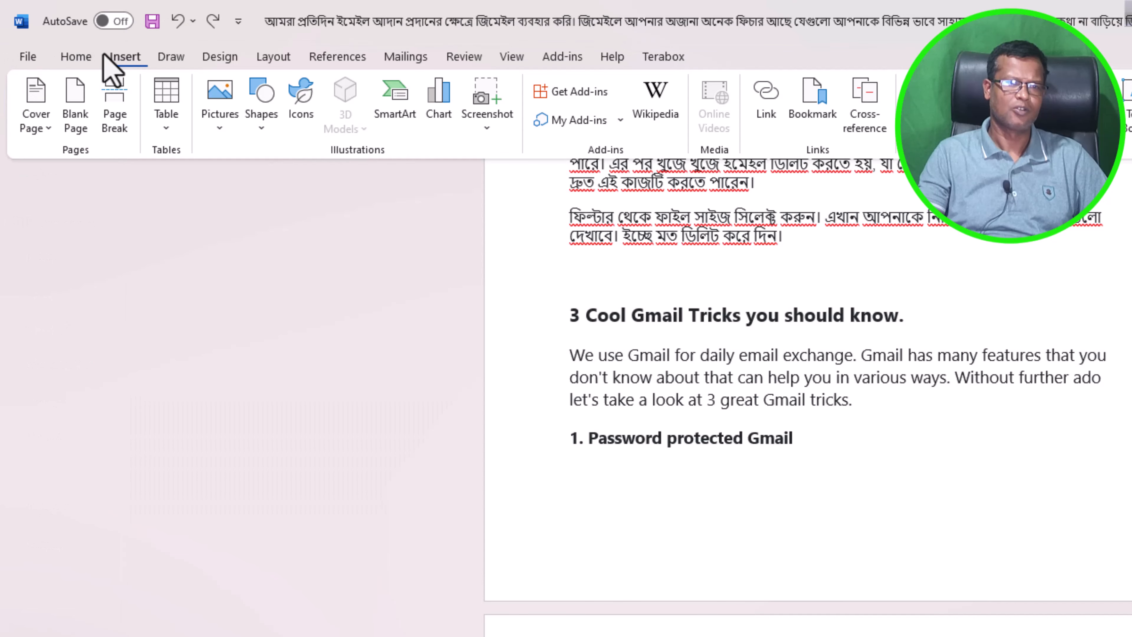
pyautogui.click(27, 58)
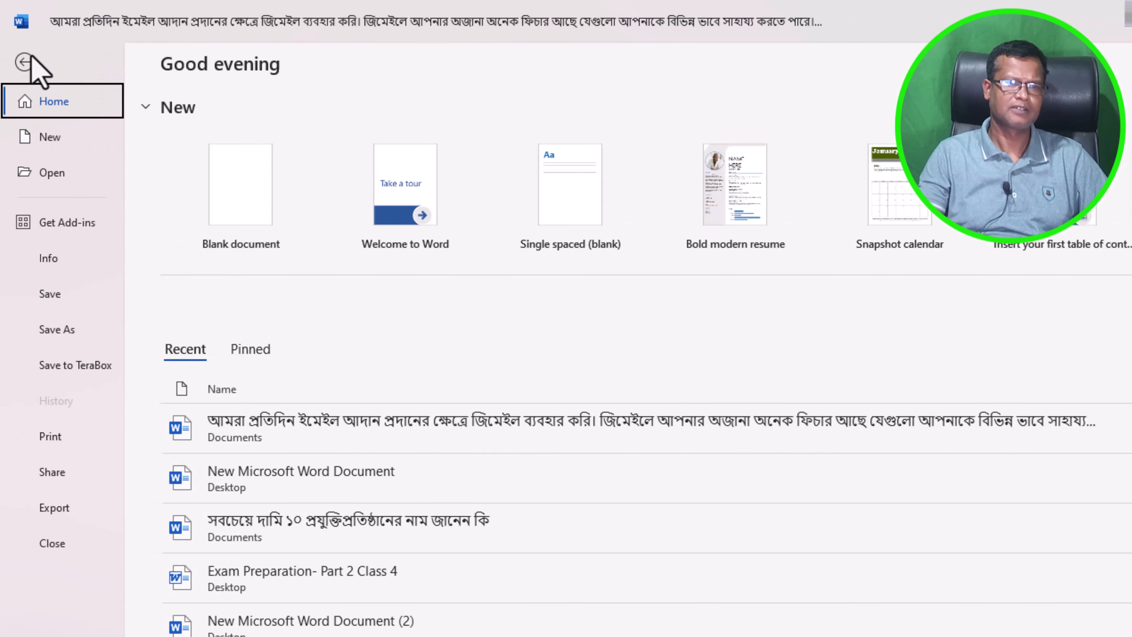
pyautogui.click(28, 67)
pyautogui.click(125, 57)
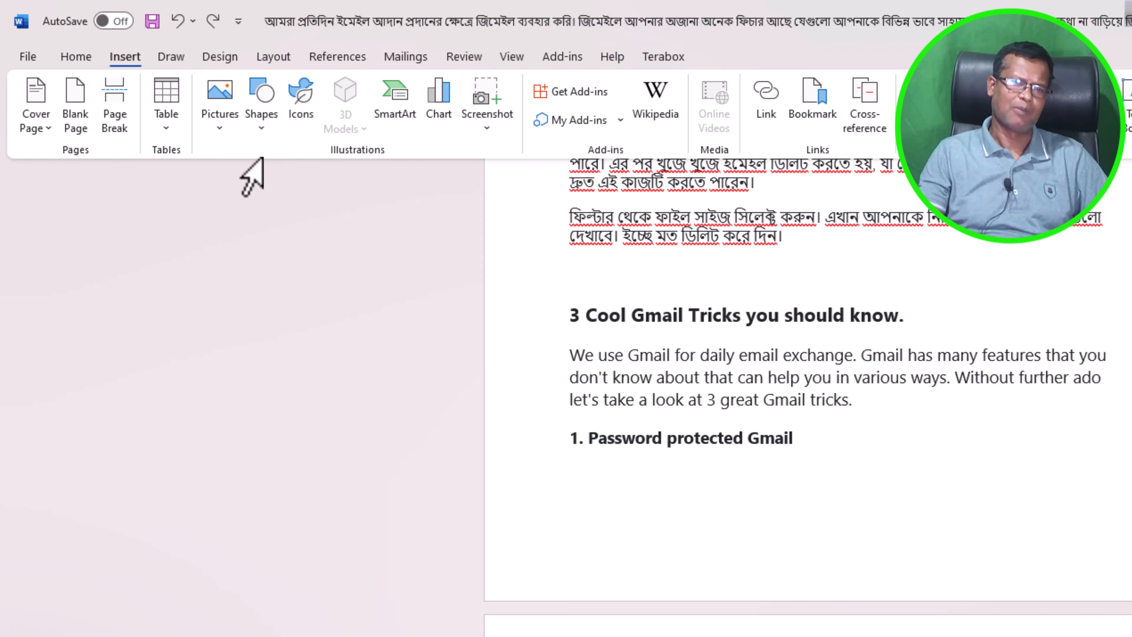
pyautogui.click(263, 132)
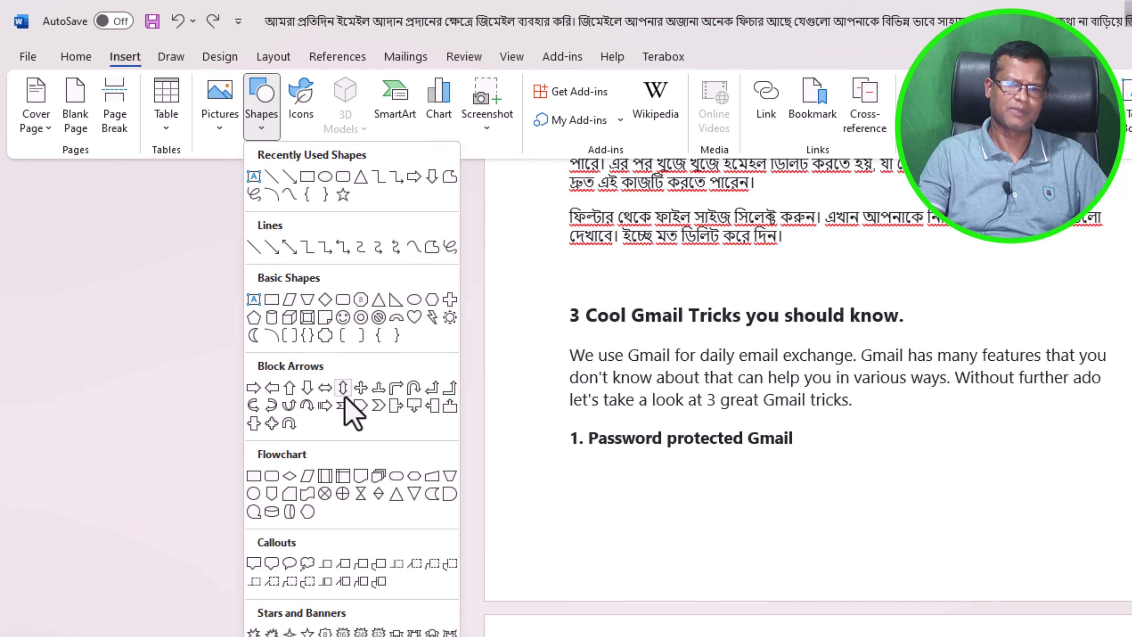
pyautogui.click(183, 463)
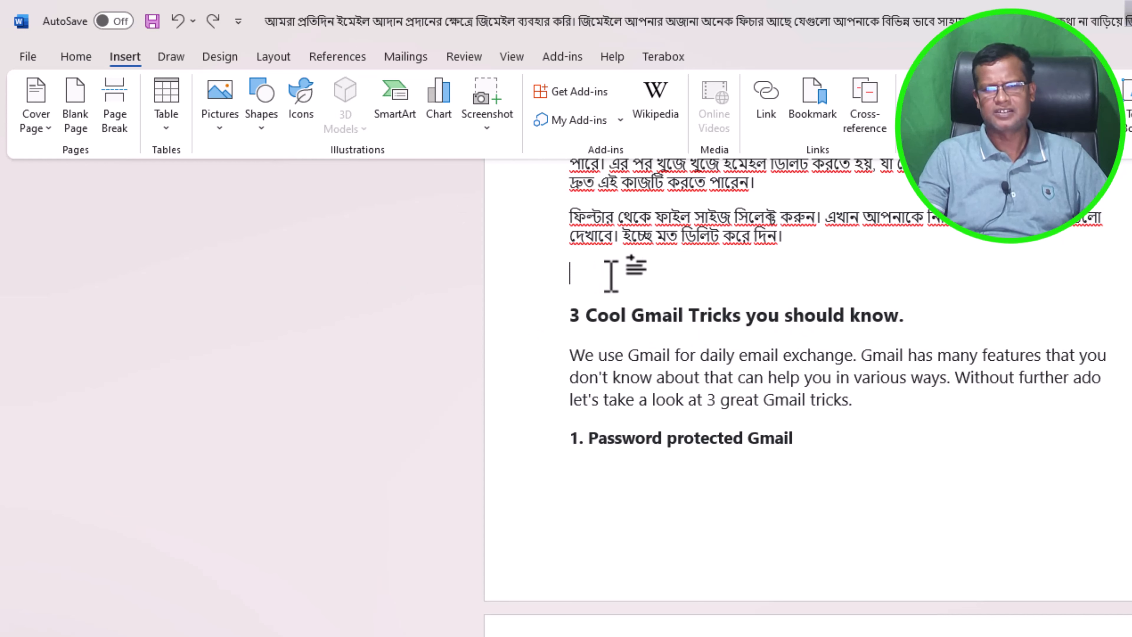
pyautogui.scroll(-3, 668, 321)
pyautogui.scroll(2, 670, 324)
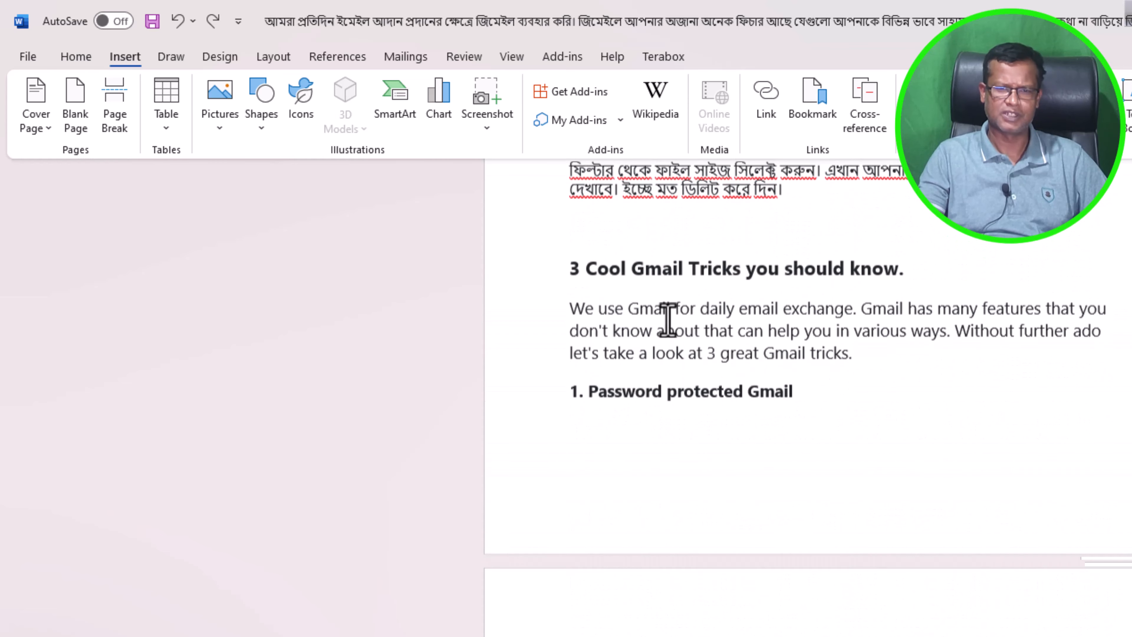
pyautogui.click(596, 238)
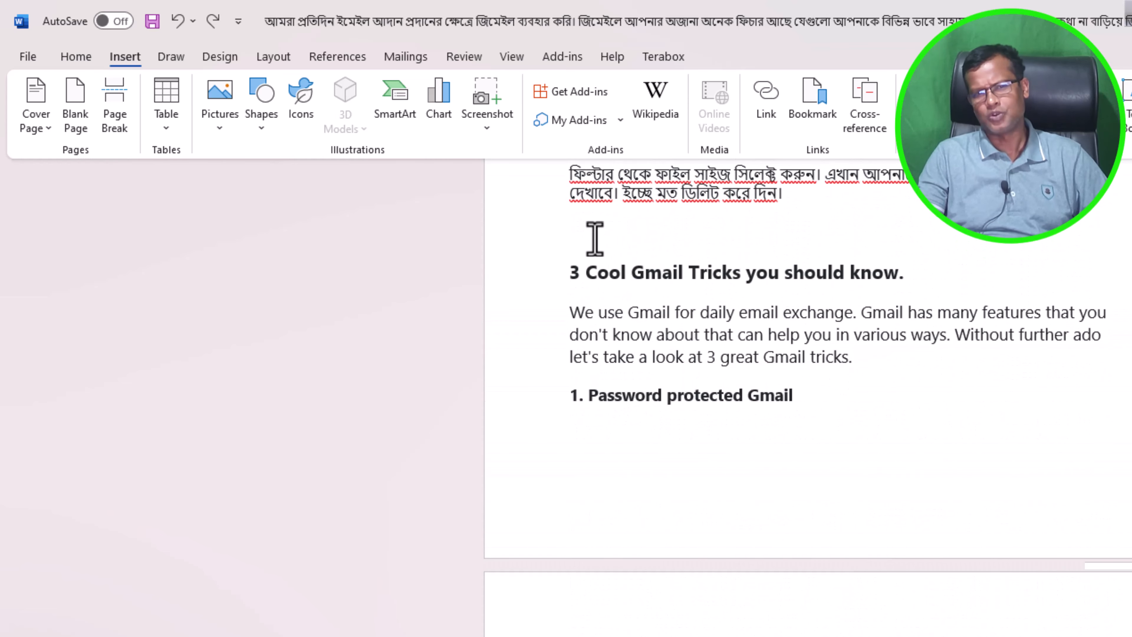
pyautogui.scroll(1, 600, 243)
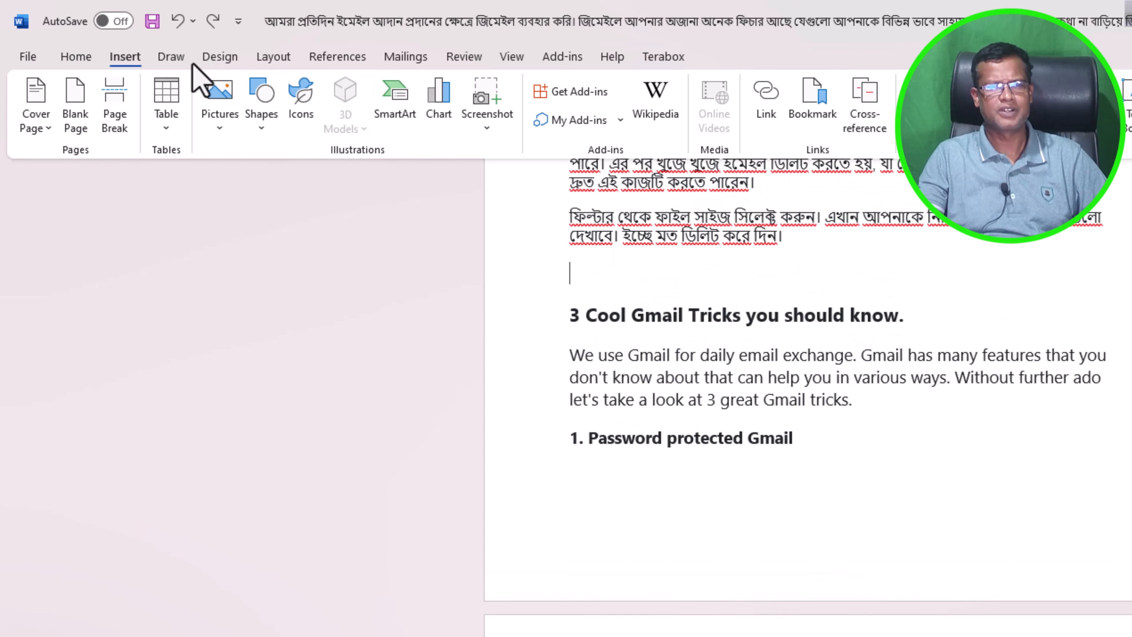
# Draw a straight line in the blank space above the "3 Cool Gmail Tricks you should know." heading and shorten it.
pyautogui.click(261, 128)
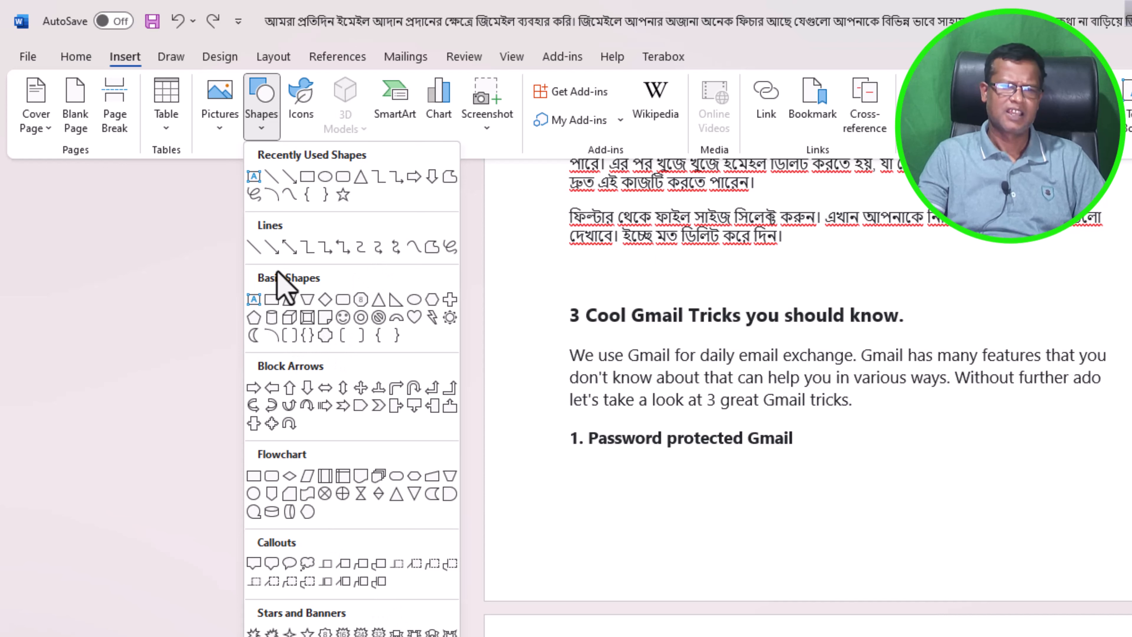
pyautogui.click(253, 247)
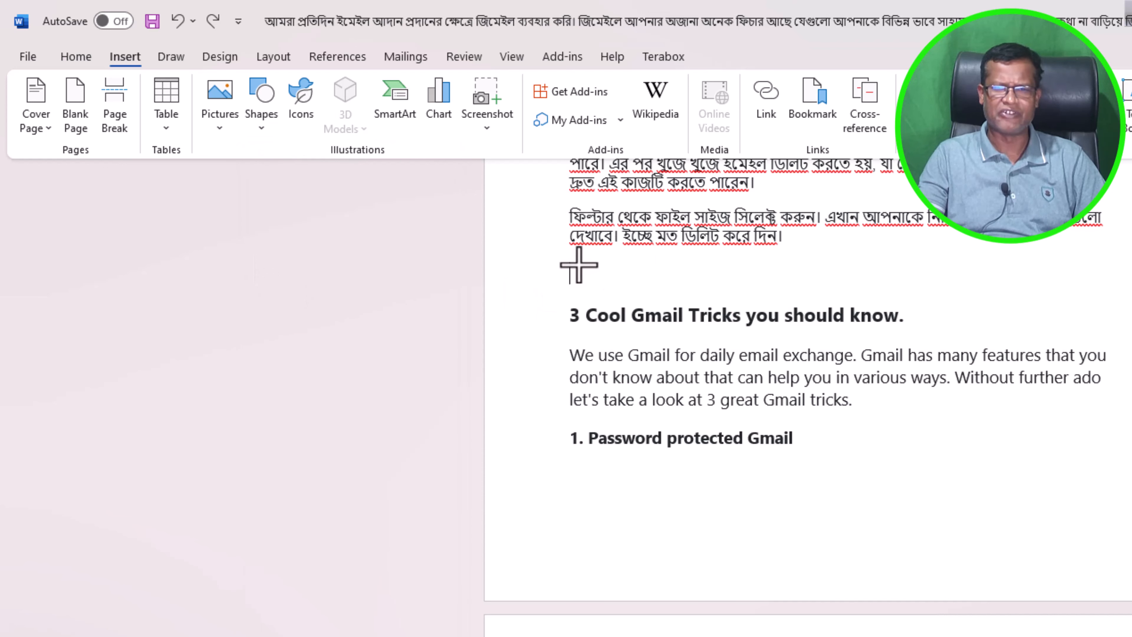
pyautogui.moveTo(606, 267)
pyautogui.mouseDown()
pyautogui.moveTo(874, 262)
pyautogui.moveTo(835, 269)
pyautogui.mouseUp()
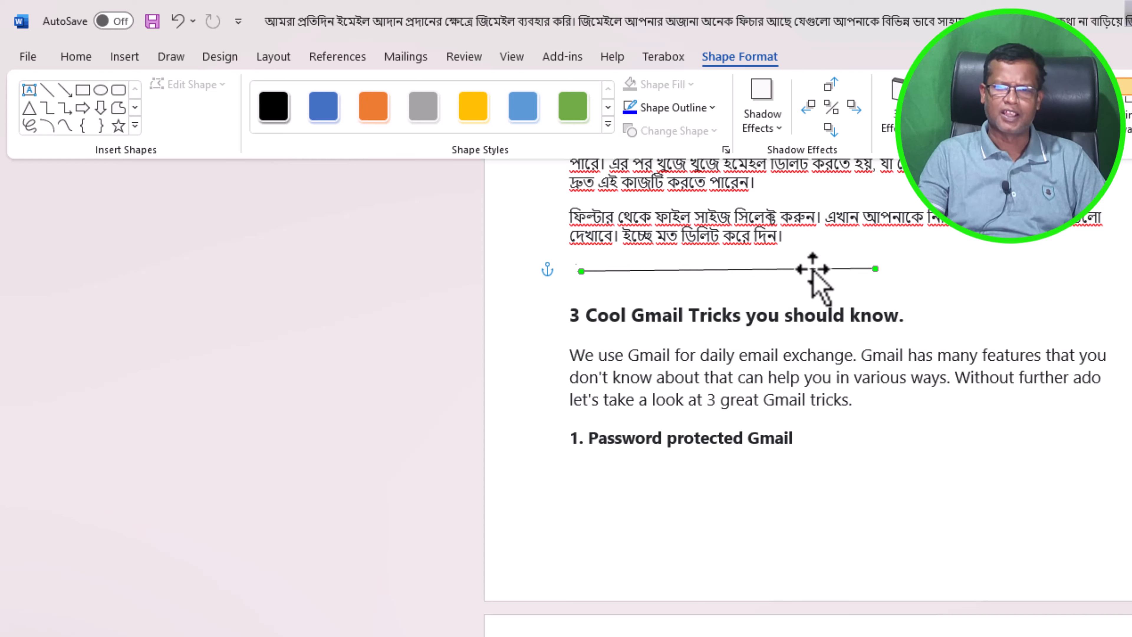
pyautogui.moveTo(876, 268)
pyautogui.mouseDown()
pyautogui.moveTo(751, 270)
pyautogui.moveTo(870, 271)
pyautogui.mouseUp()
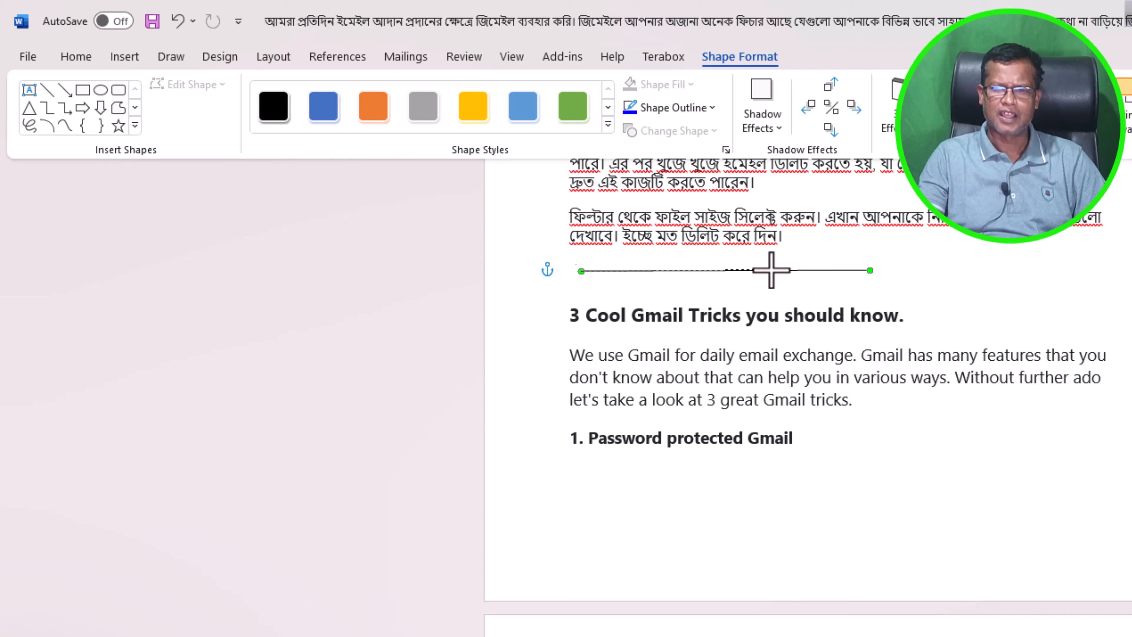
pyautogui.moveTo(771, 270); pyautogui.dragTo(770, 269)
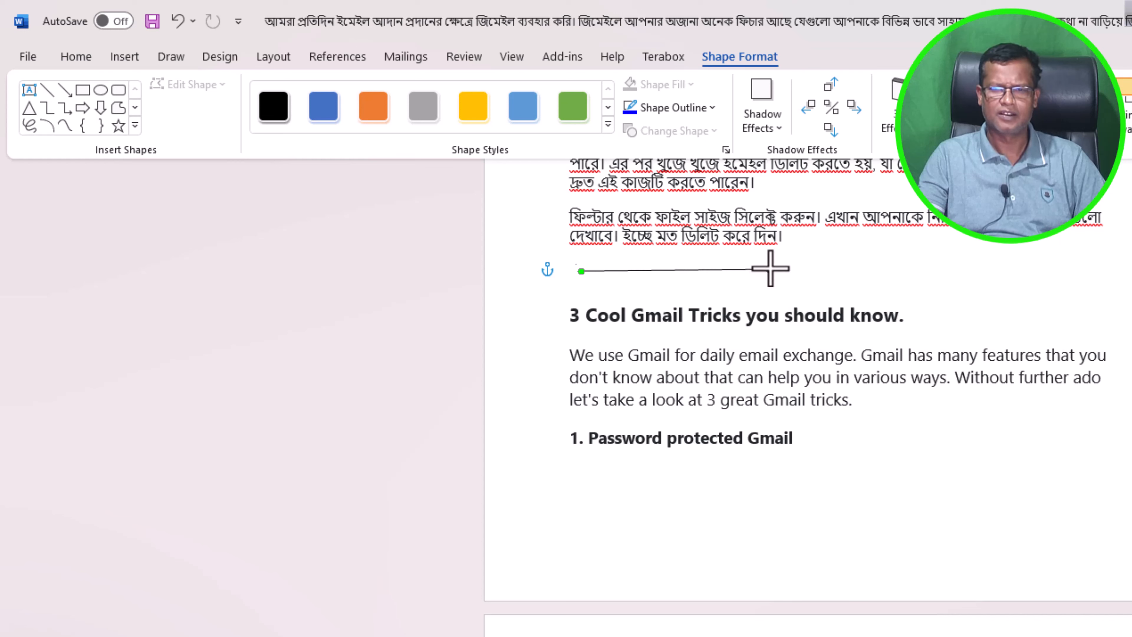
pyautogui.moveTo(770, 270)
pyautogui.mouseDown()
pyautogui.moveTo(844, 272)
pyautogui.moveTo(772, 269)
pyautogui.mouseUp()
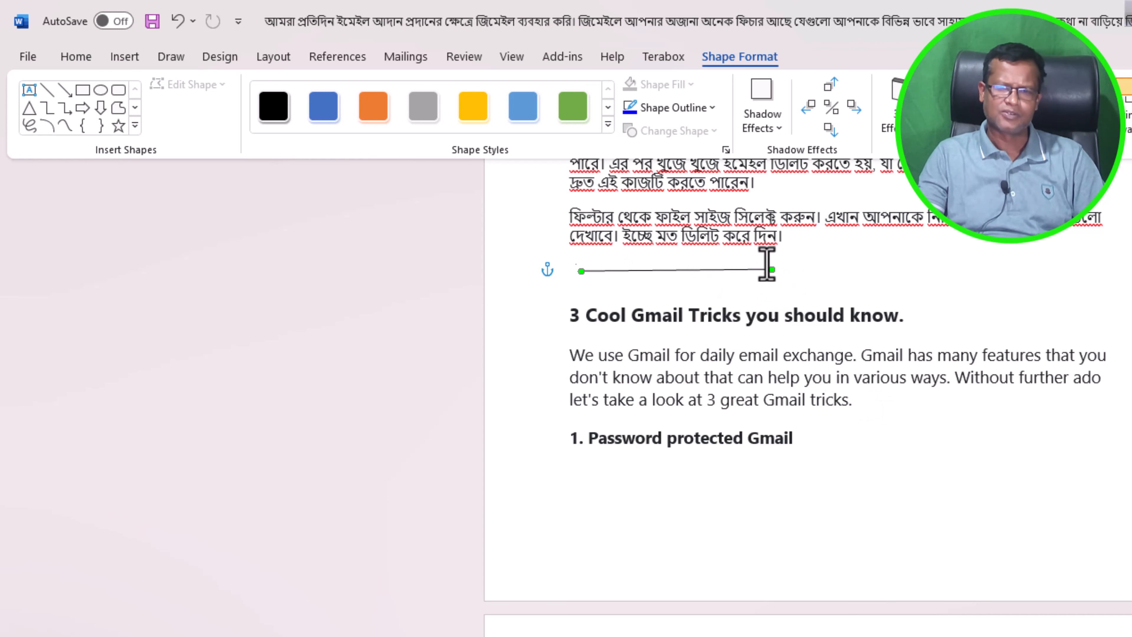
pyautogui.click(793, 272)
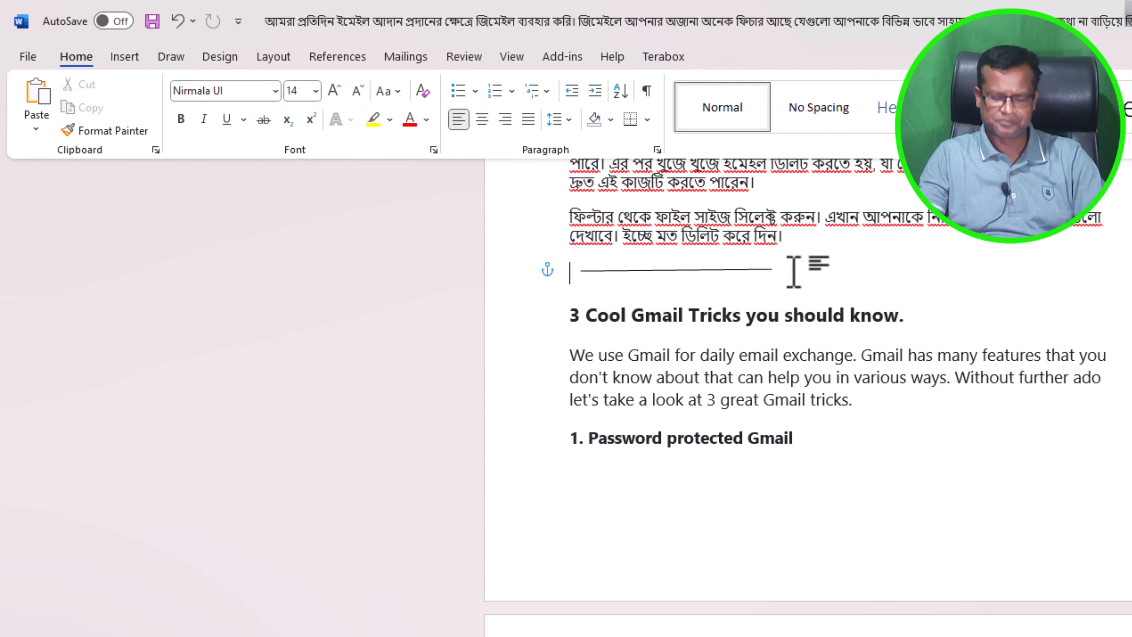
# Delete the straight line above the heading.
pyautogui.click(723, 270)
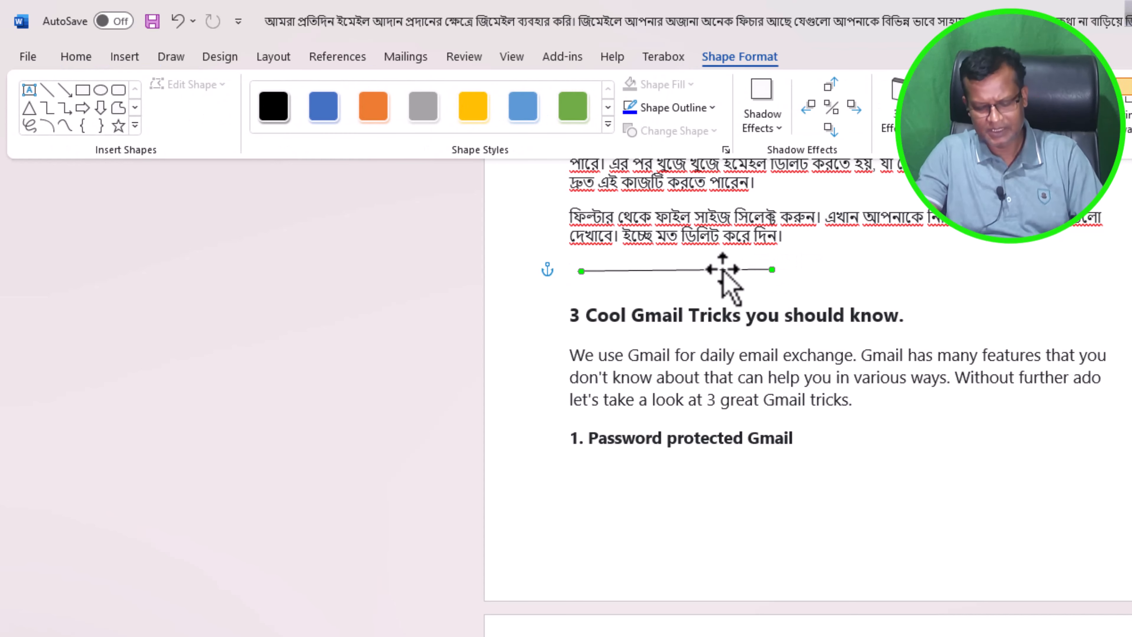
pyautogui.press('Delete')
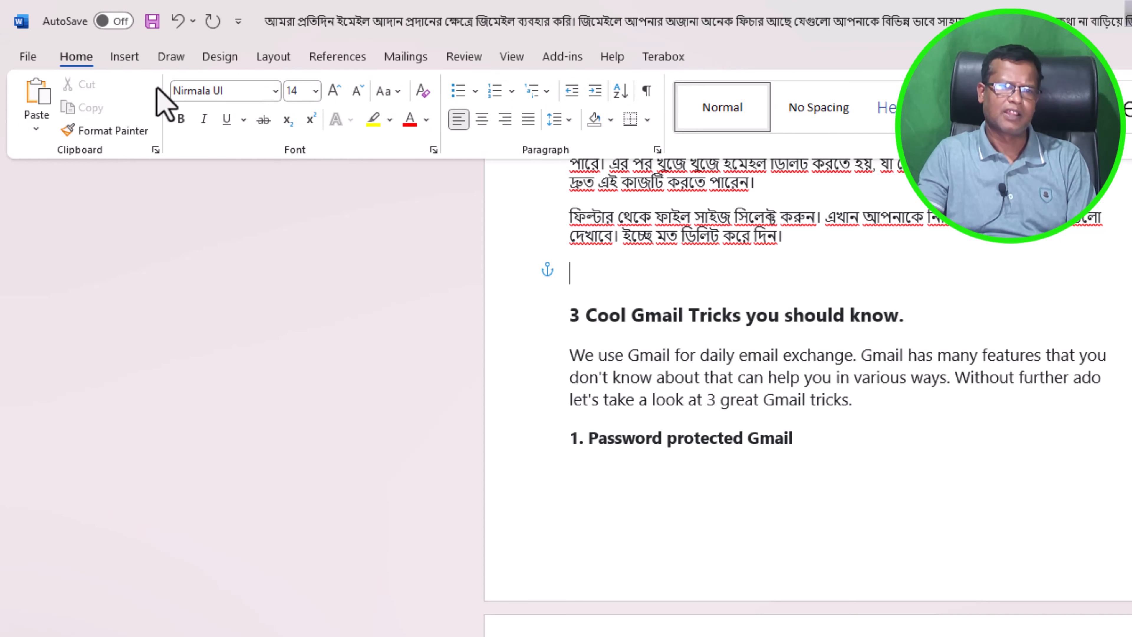
# Draw an elbow double-arrow connector between the Bengali paragraph and the "3 Cool Gmail Tricks" heading.
pyautogui.click(126, 58)
pyautogui.click(261, 127)
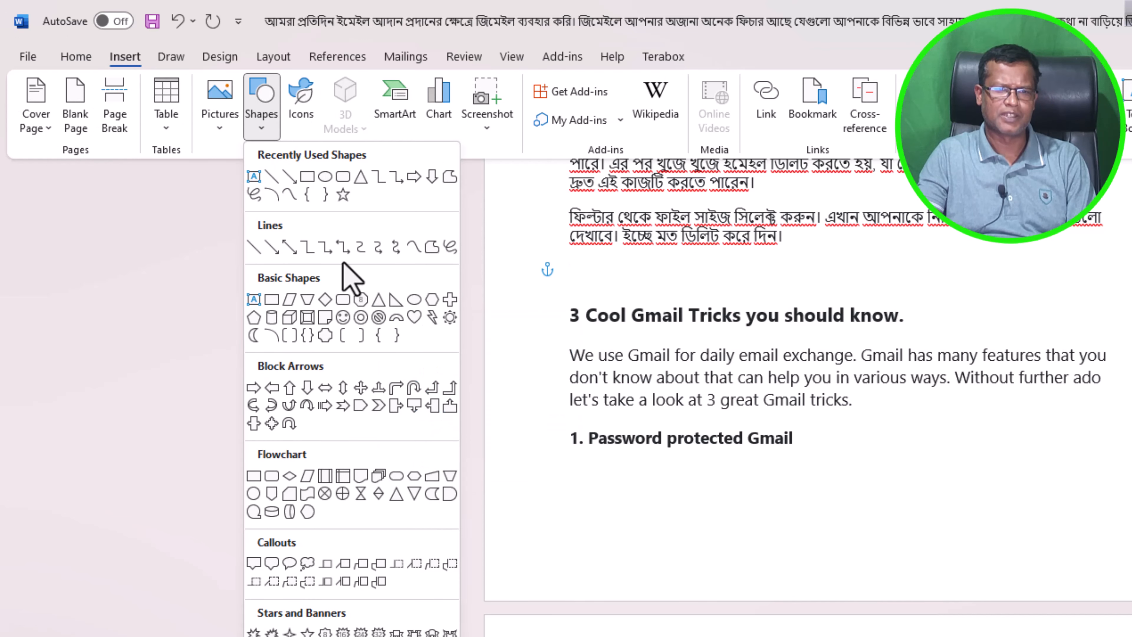
pyautogui.click(345, 247)
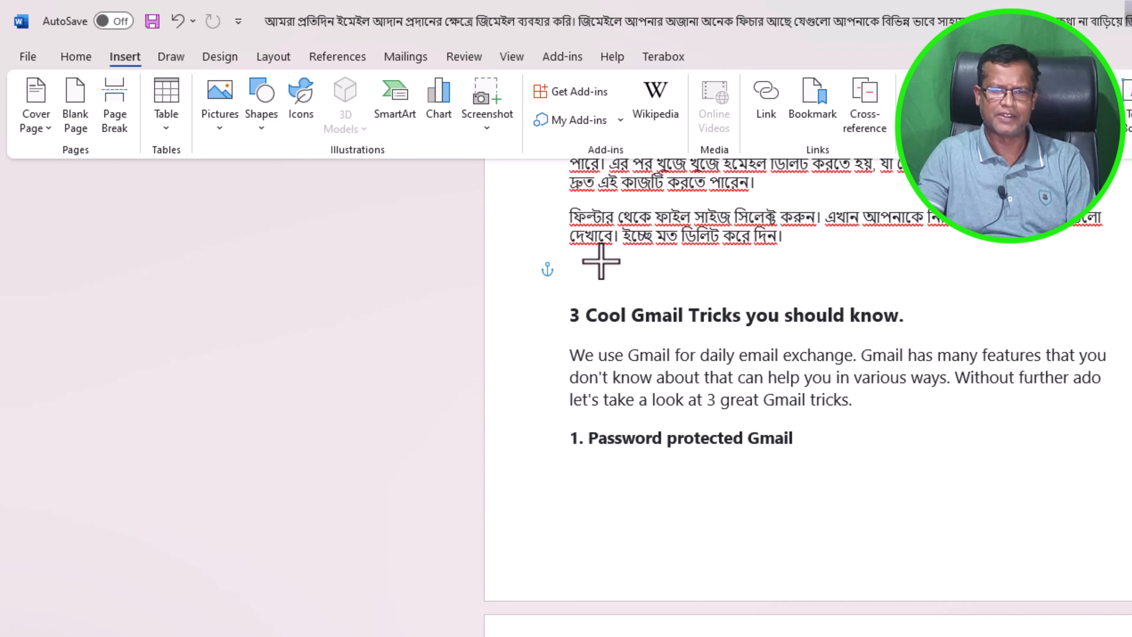
pyautogui.moveTo(599, 250); pyautogui.dragTo(727, 293)
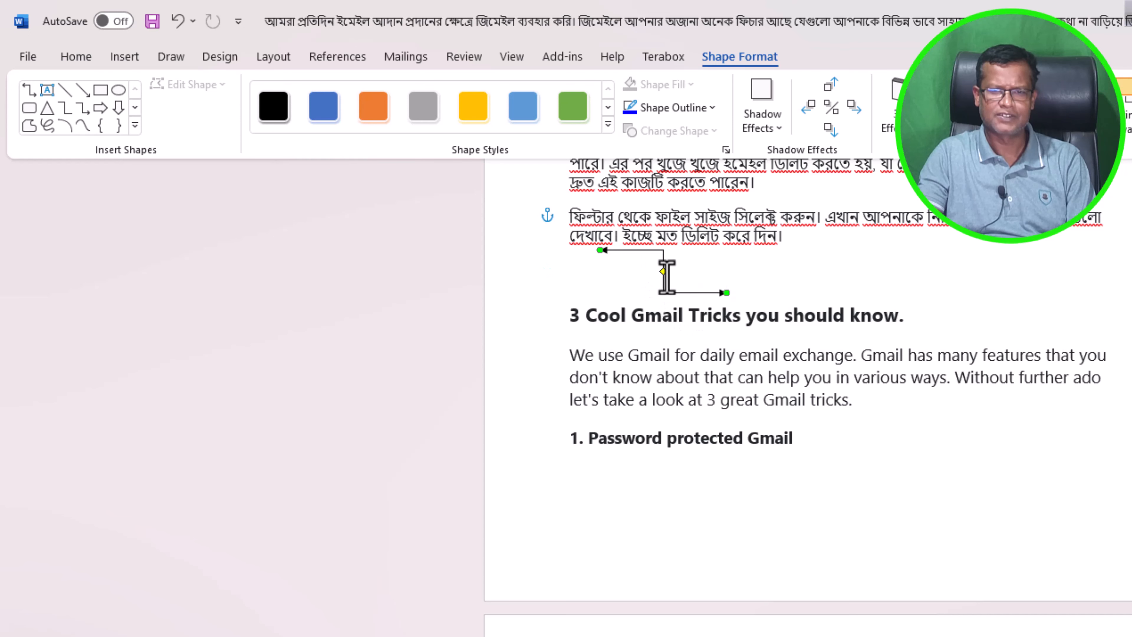
# Add a blank line after the last Bengali paragraph to make room above the heading.
pyautogui.click(797, 239)
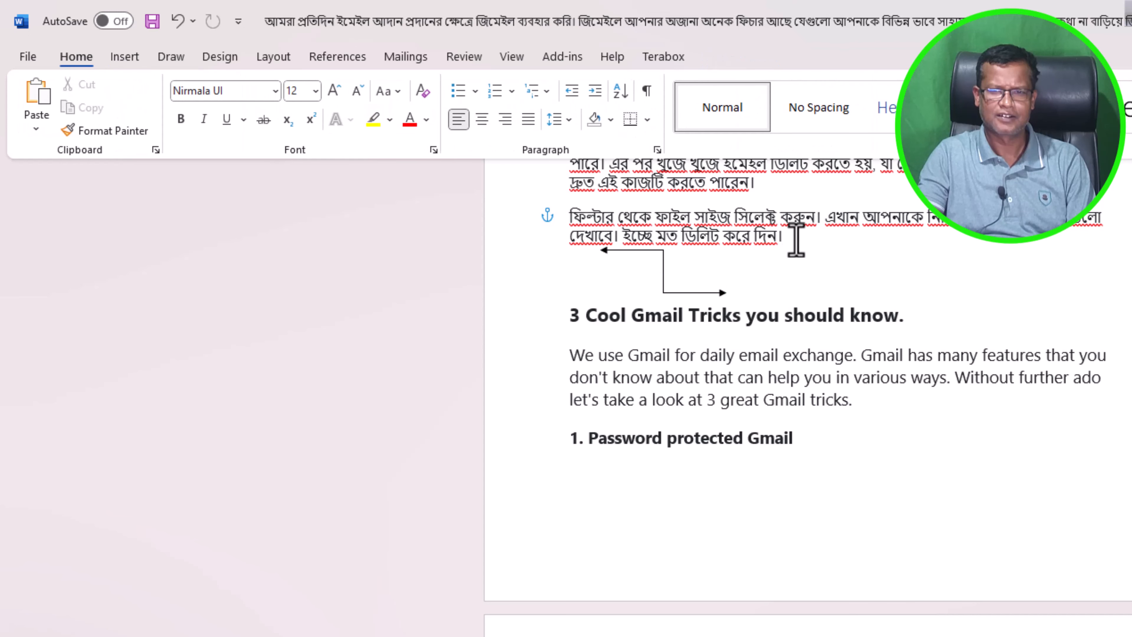
pyautogui.press('Return')
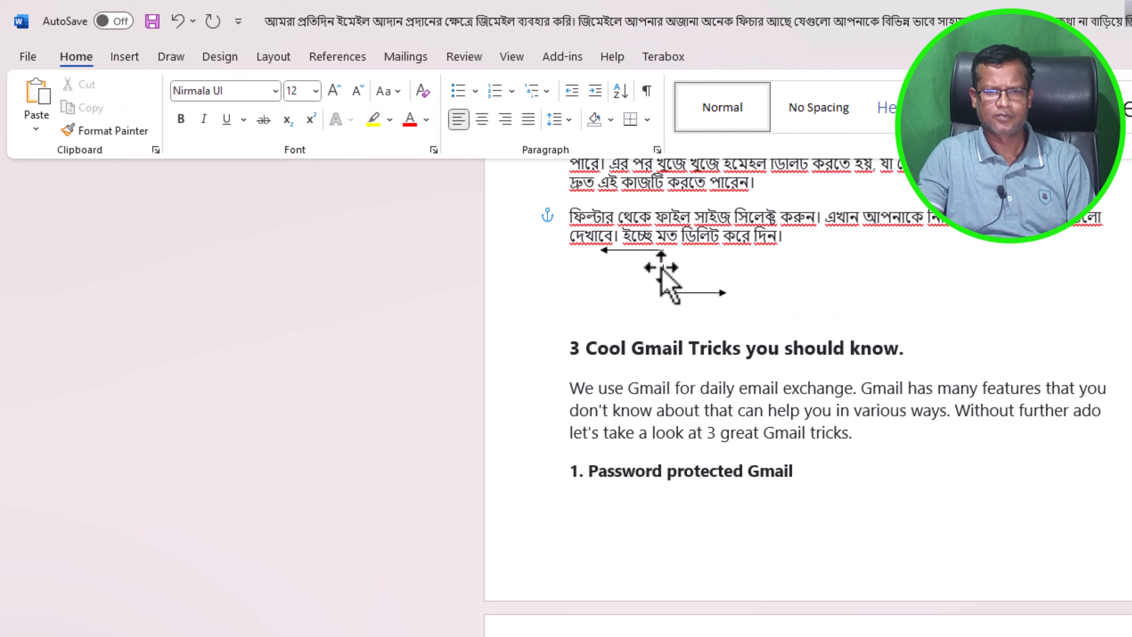
# Move the elbow double-arrow connector down into the empty space and lengthen it at both ends.
pyautogui.moveTo(664, 277); pyautogui.dragTo(660, 302)
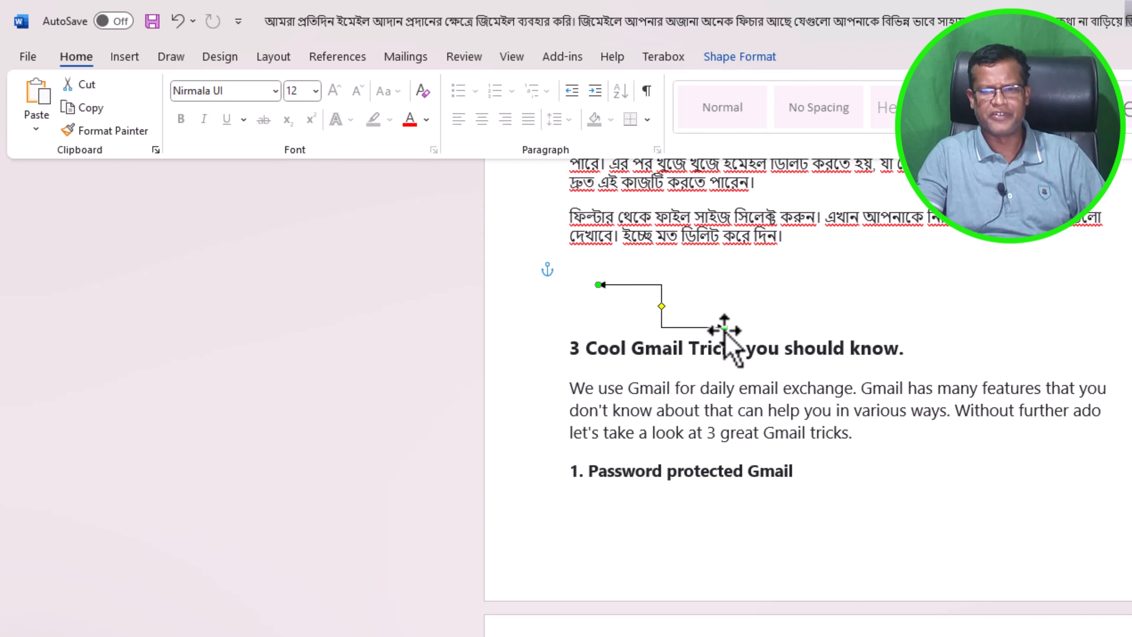
pyautogui.moveTo(727, 329); pyautogui.dragTo(745, 327)
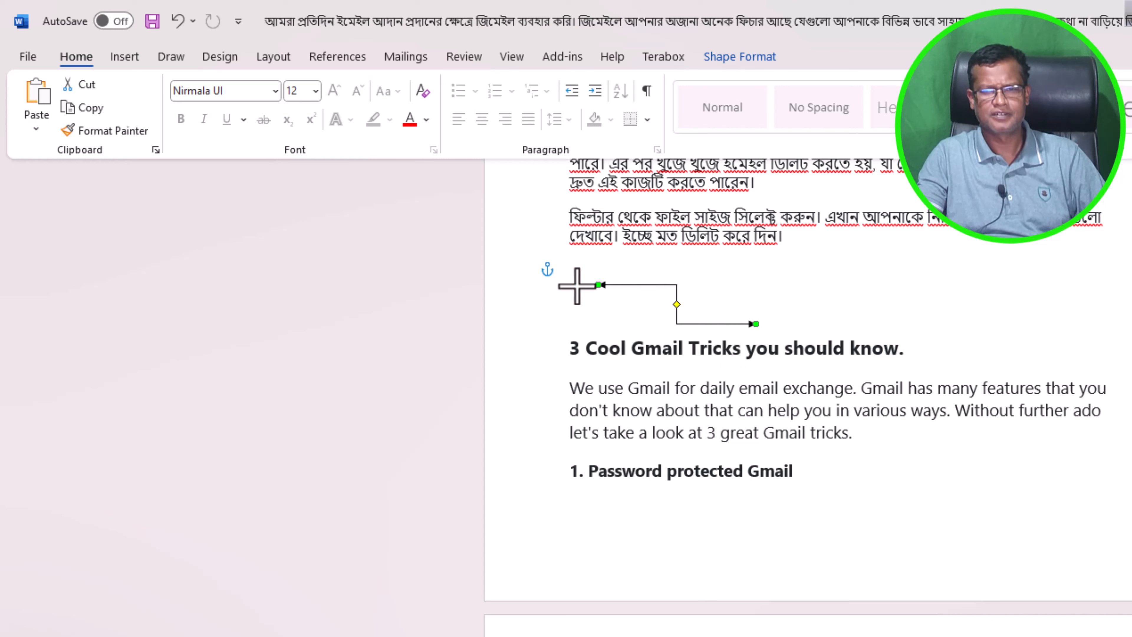
pyautogui.click(739, 283)
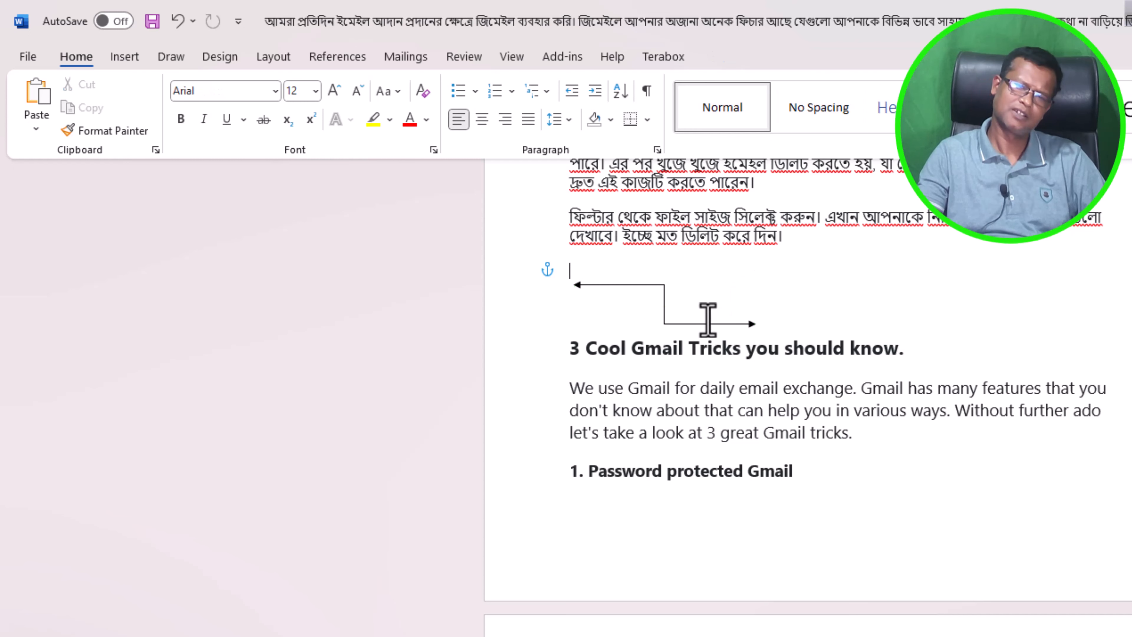
# Delete the elbow double-arrow connector.
pyautogui.click(662, 309)
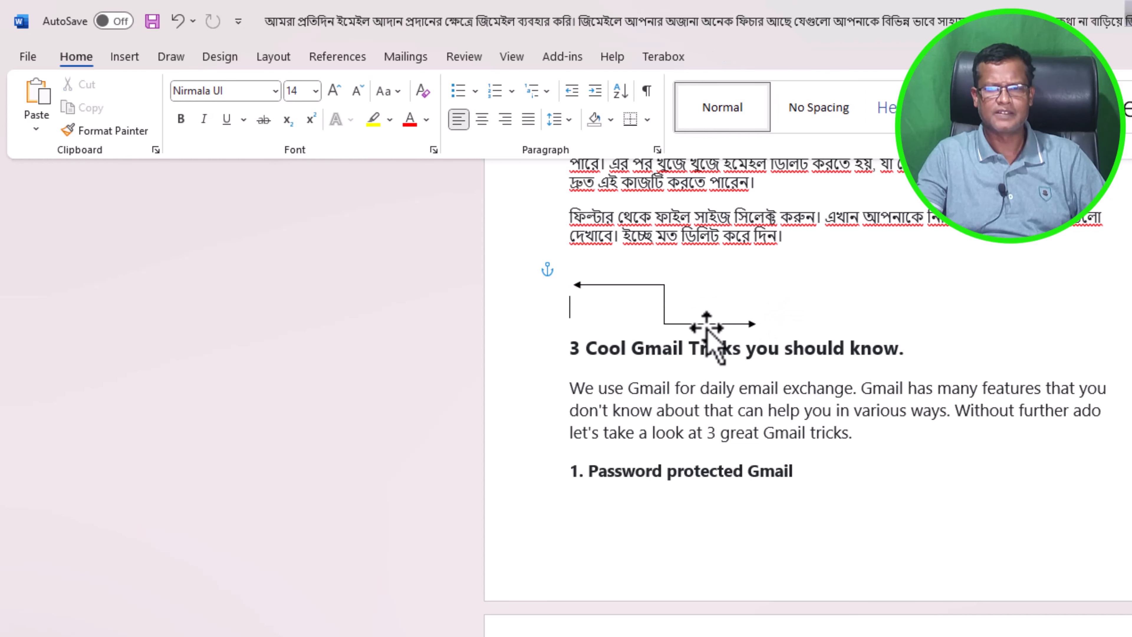
pyautogui.press('Delete')
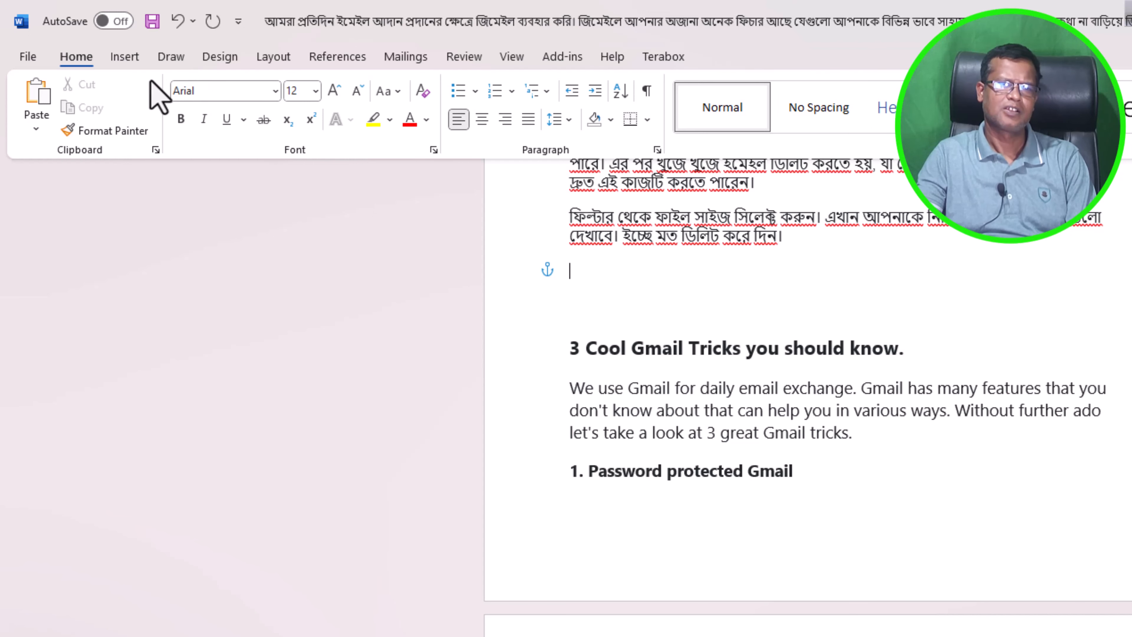
# Draw a cube shape in the empty space above the "3 Cool Gmail Tricks" heading and enlarge it from two opposite corners.
pyautogui.click(128, 59)
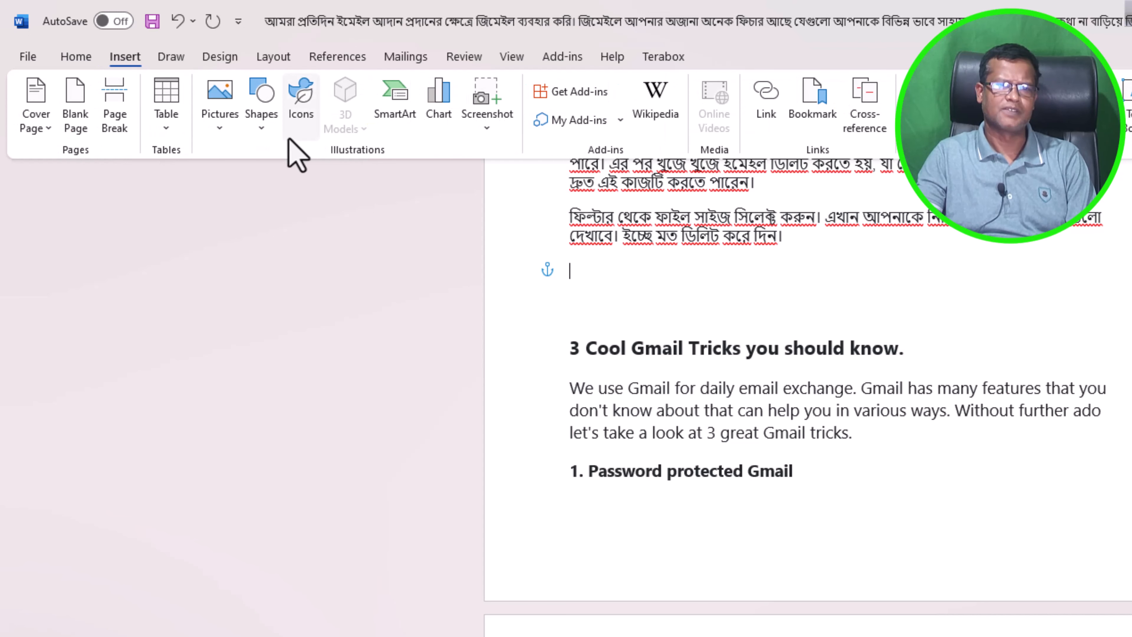
pyautogui.click(263, 130)
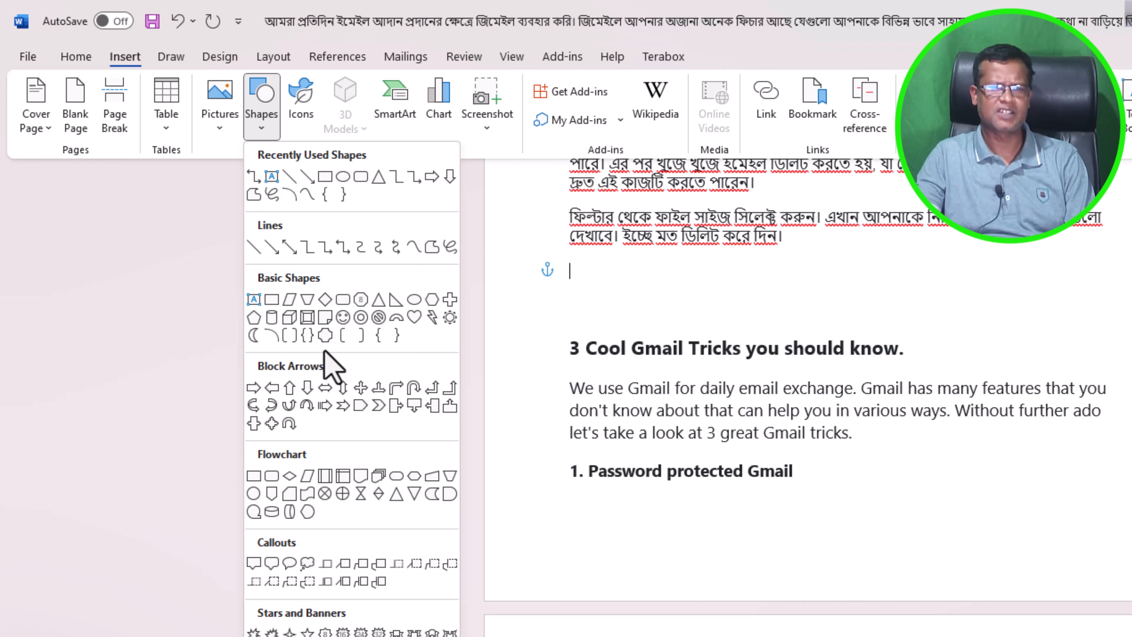
pyautogui.click(289, 321)
pyautogui.moveTo(589, 261); pyautogui.dragTo(760, 328)
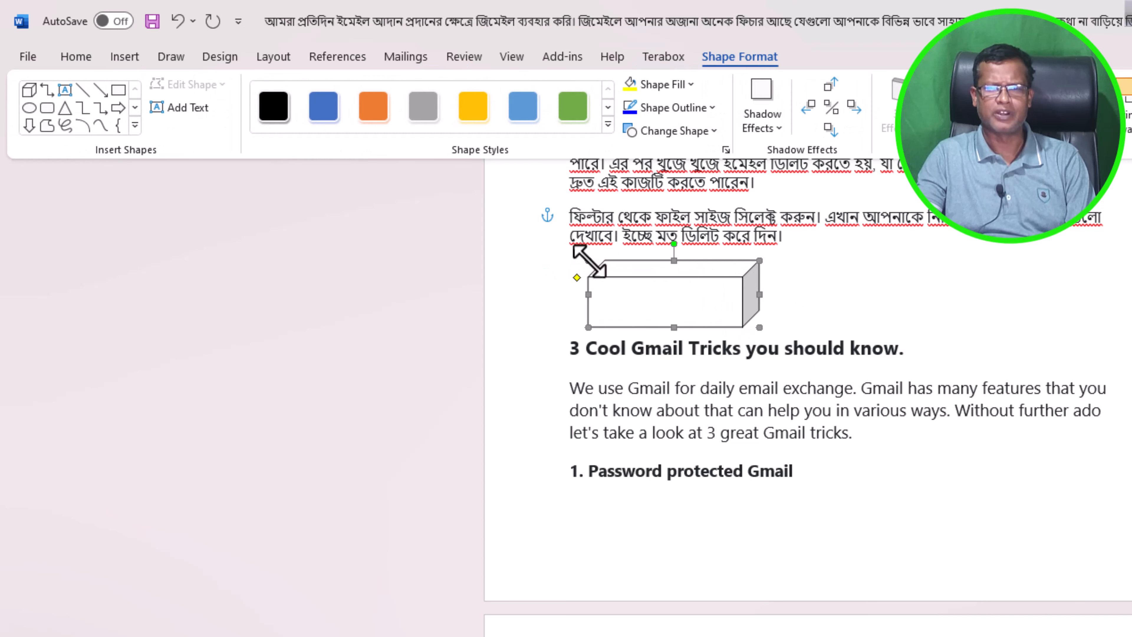
pyautogui.moveTo(578, 255); pyautogui.dragTo(578, 255)
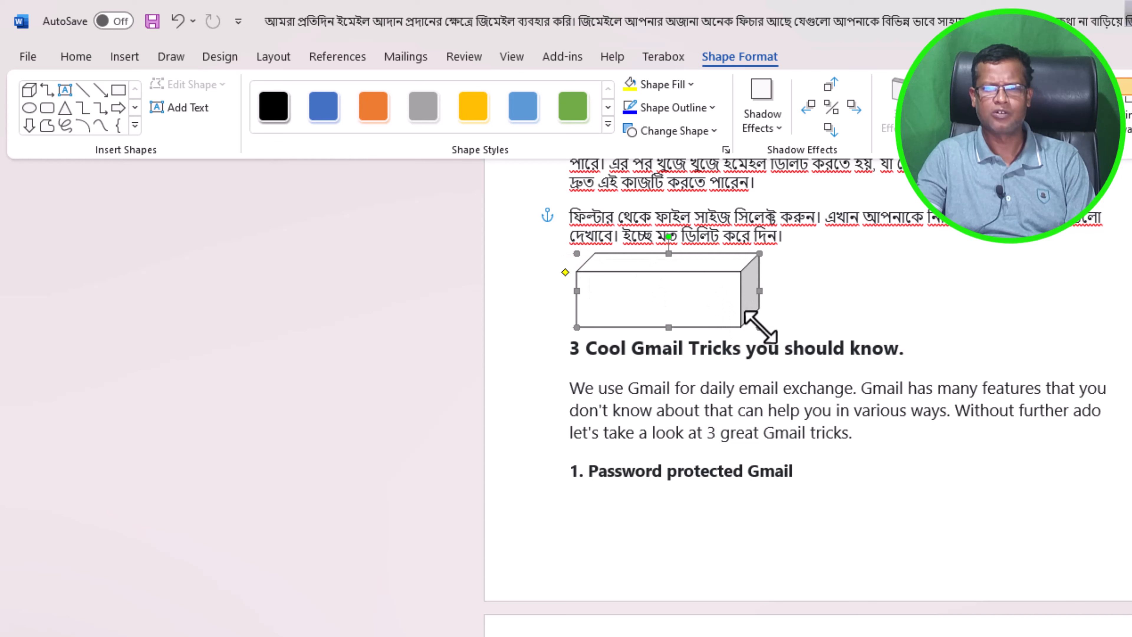
pyautogui.moveTo(759, 327); pyautogui.dragTo(783, 339)
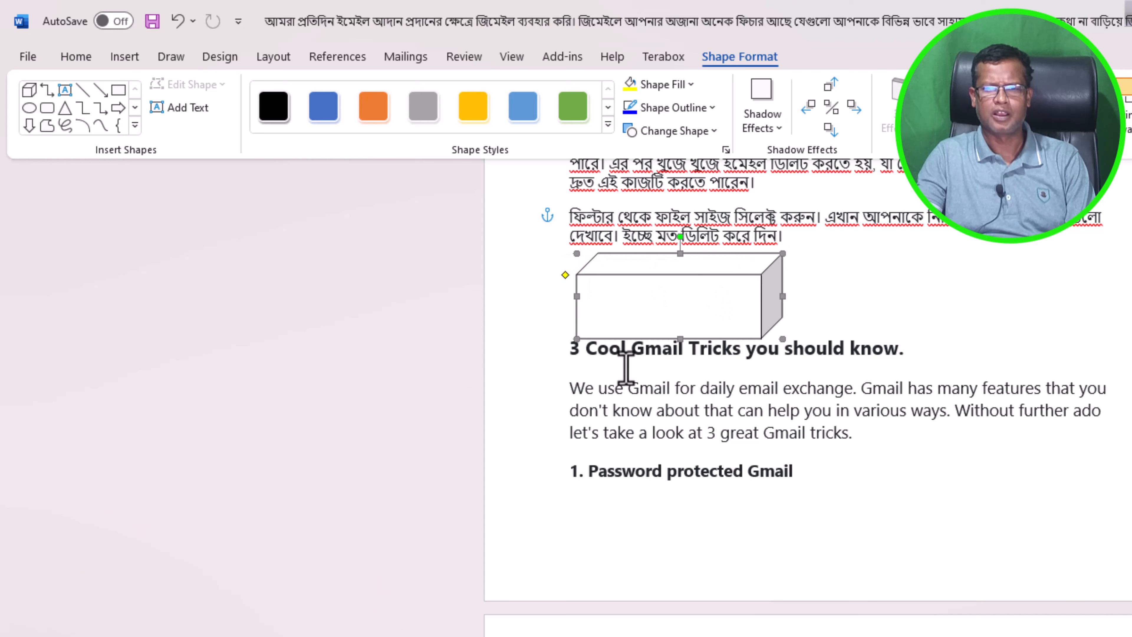
# Add a blank line before the "3 Cool Gmail Tricks" heading and move the cube slightly down into the space.
pyautogui.click(567, 349)
pyautogui.press('Return')
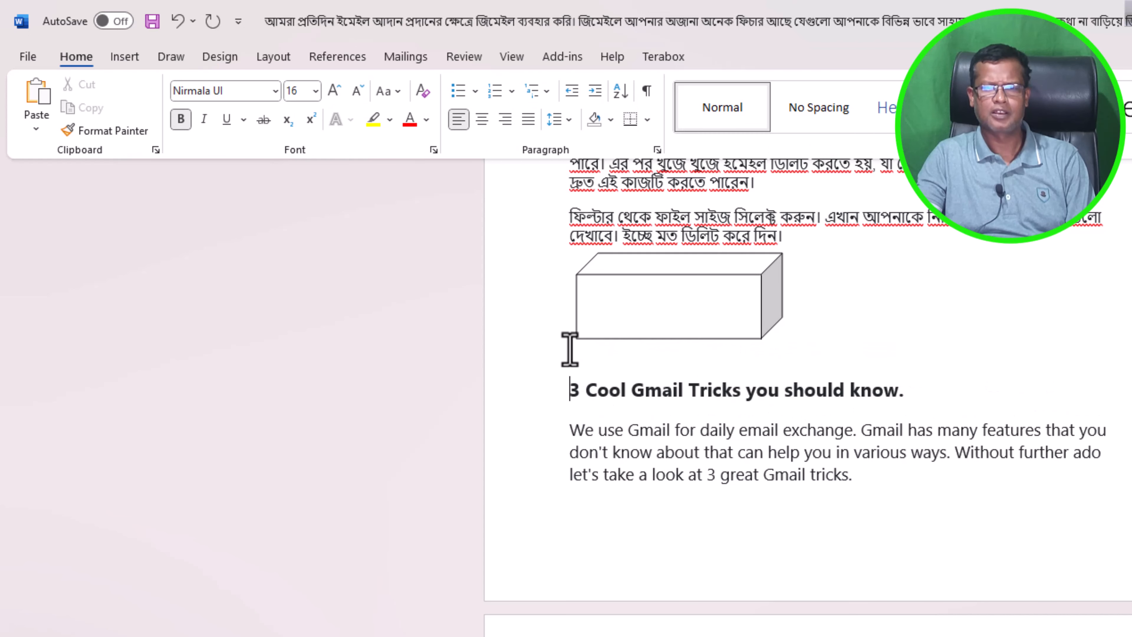
pyautogui.click(579, 292)
pyautogui.moveTo(662, 306); pyautogui.dragTo(663, 324)
pyautogui.click(867, 324)
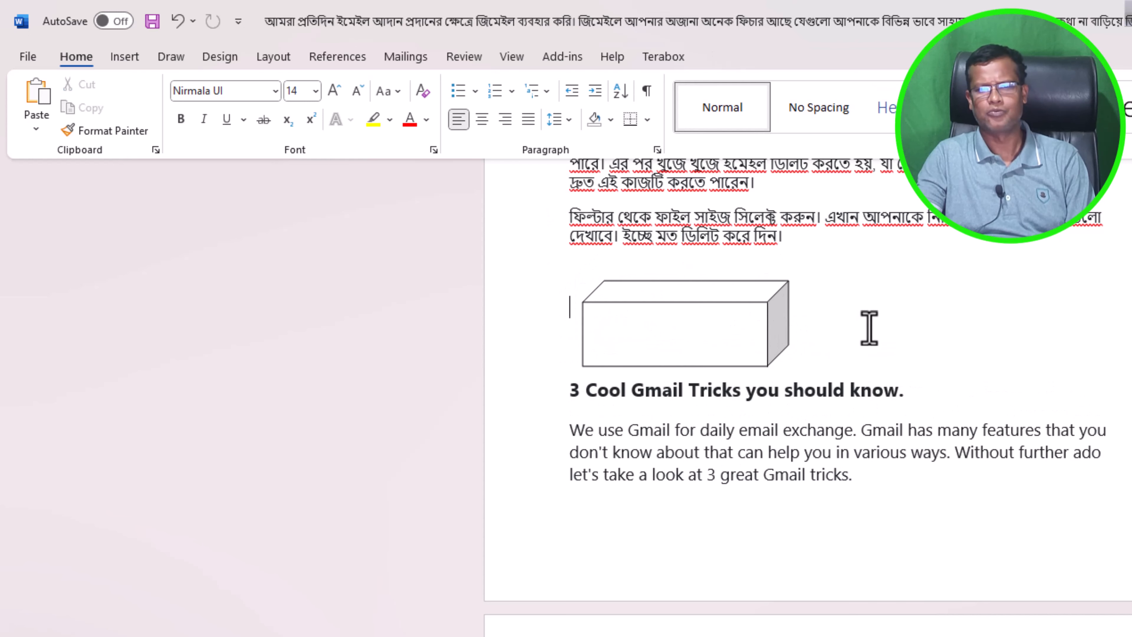
pyautogui.click(781, 316)
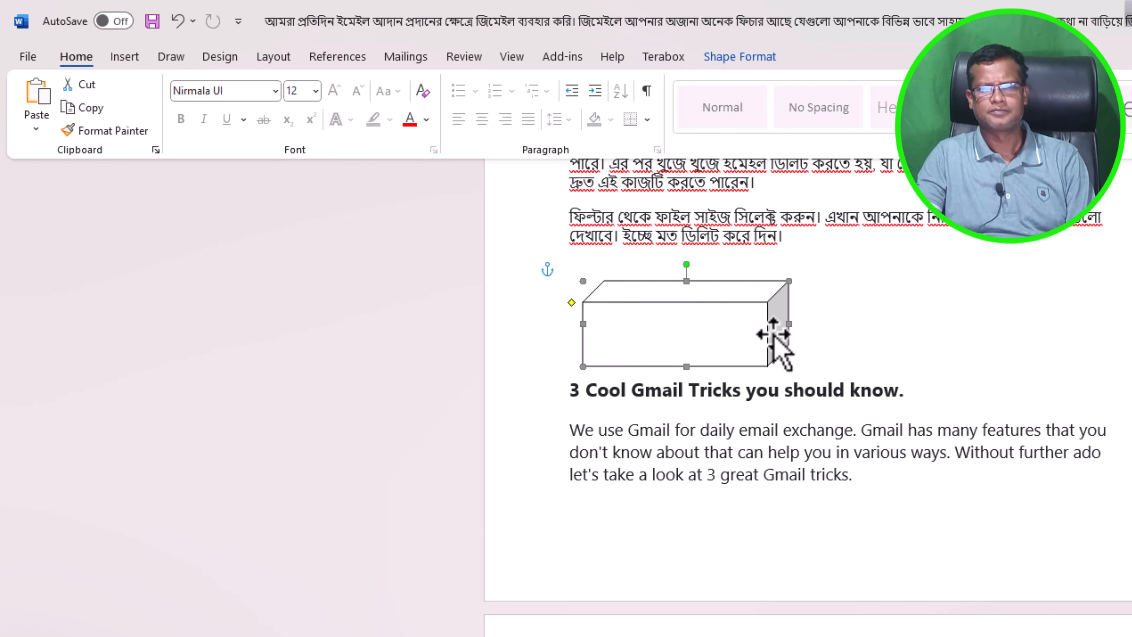
# Set the cube's line color to red in the AutoShape formatting.
pyautogui.rightClick(761, 332)
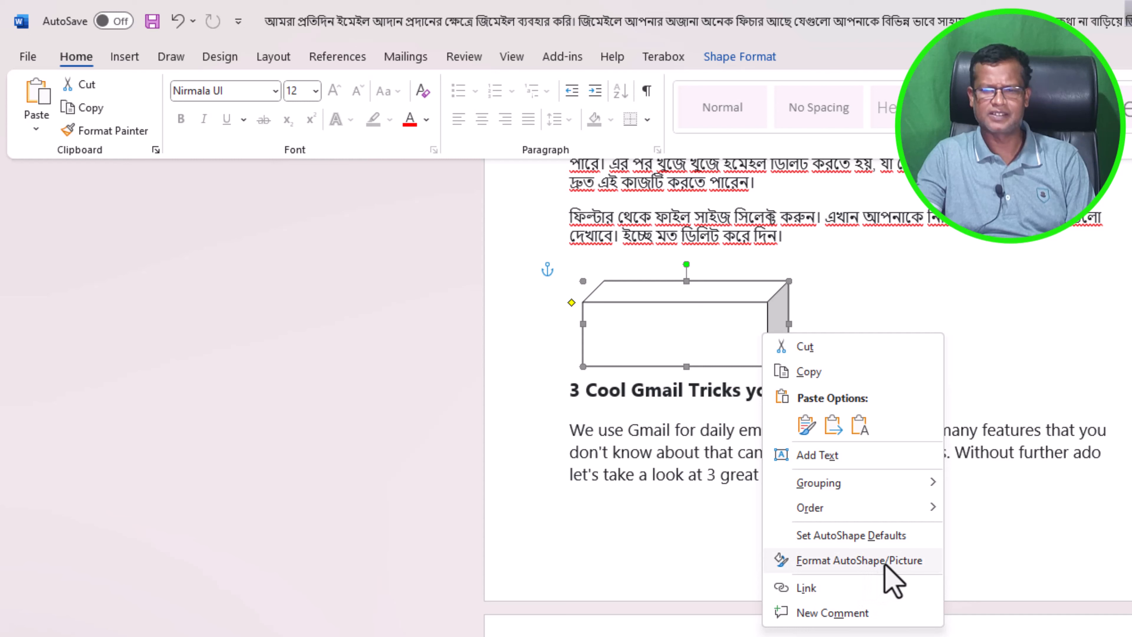
pyautogui.click(716, 355)
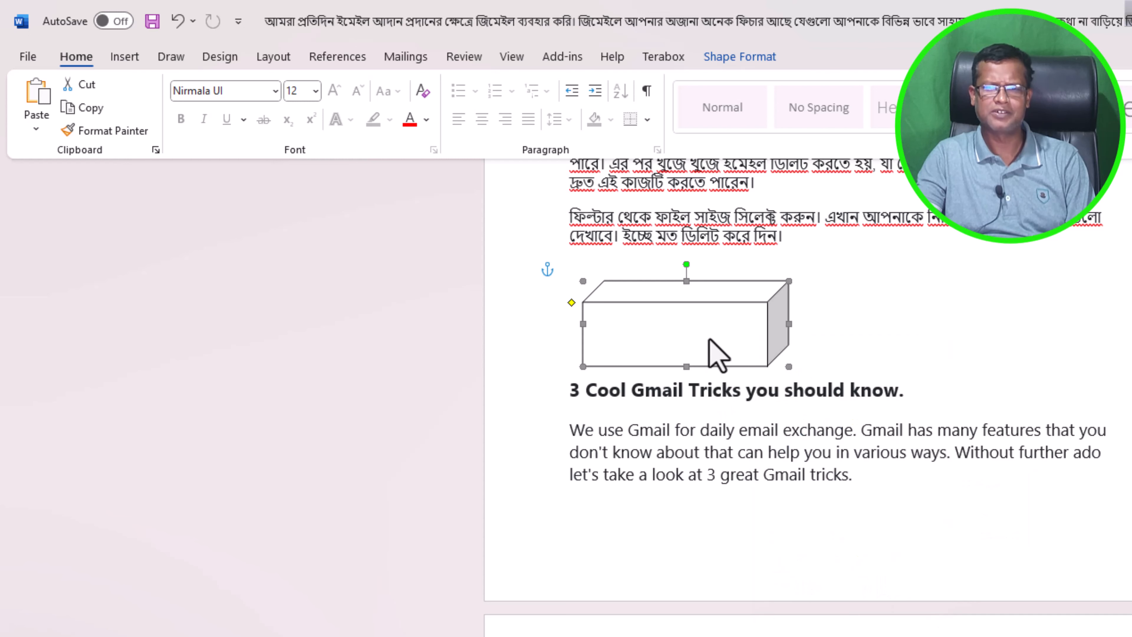
pyautogui.rightClick(709, 340)
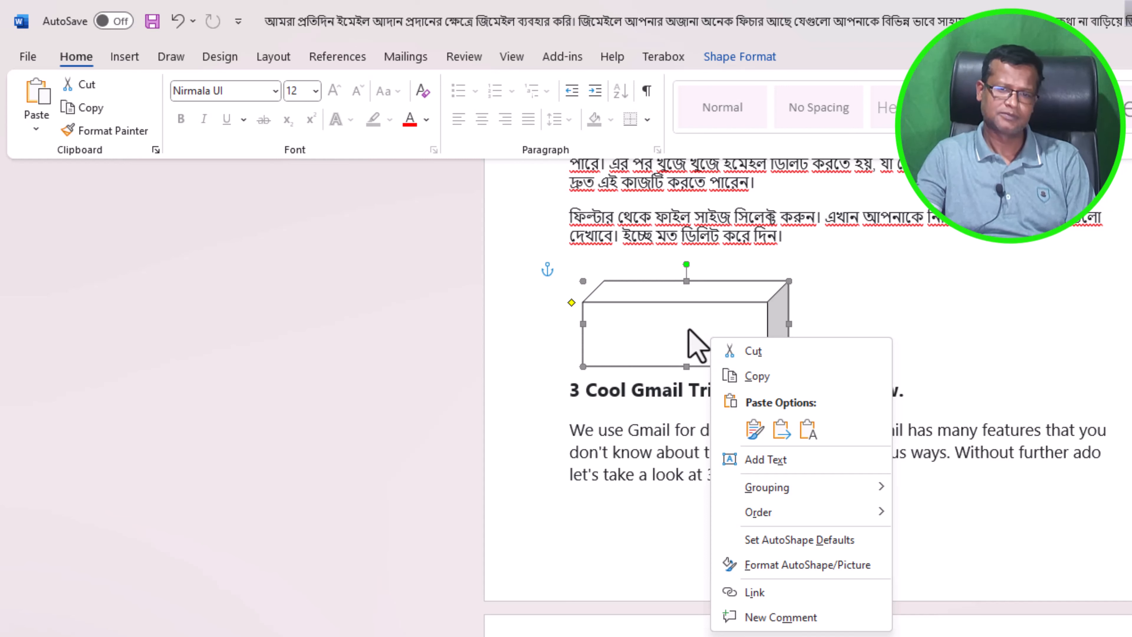
pyautogui.rightClick(679, 315)
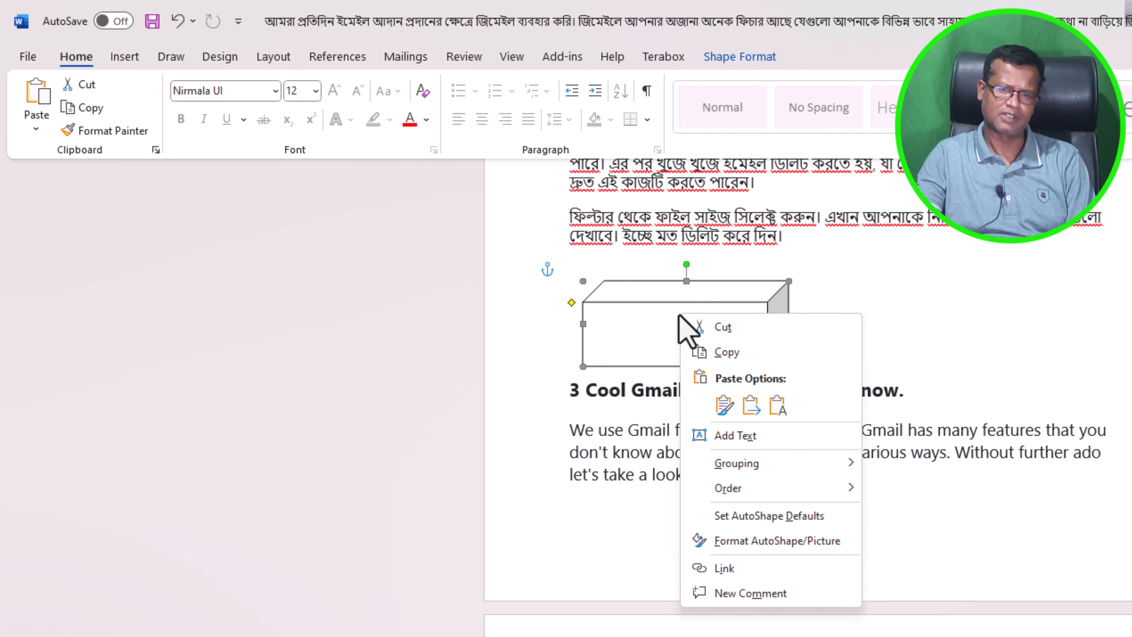
pyautogui.click(768, 547)
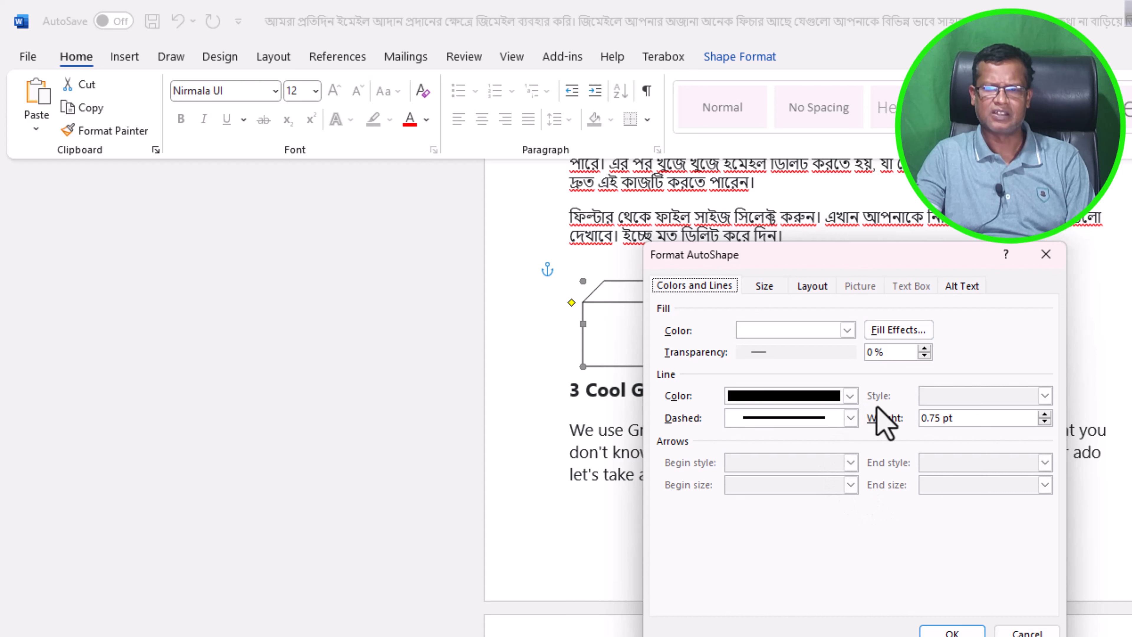
pyautogui.click(851, 395)
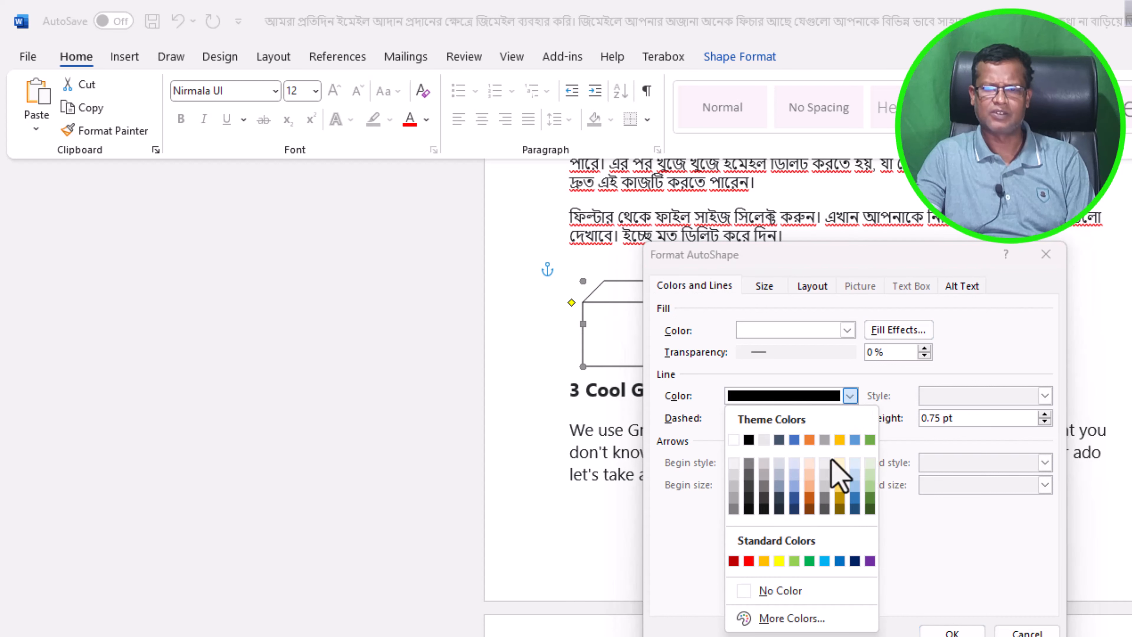
pyautogui.click(748, 561)
pyautogui.click(952, 633)
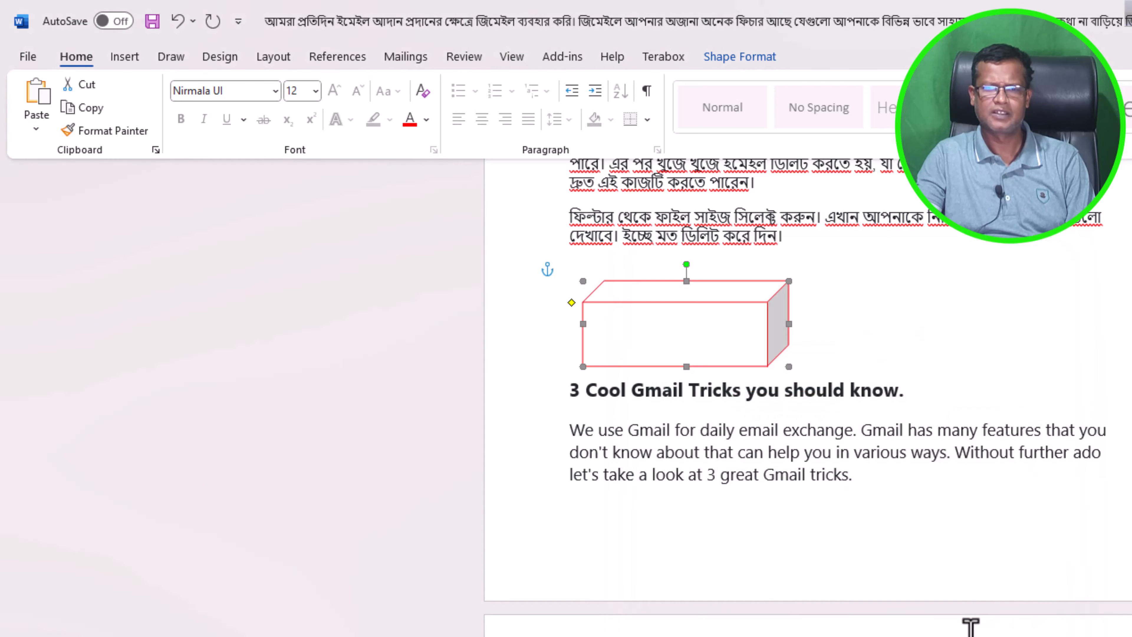
# Delete the red-outlined cube above the "3 Cool Gmail Tricks" heading.
pyautogui.click(941, 333)
pyautogui.click(702, 336)
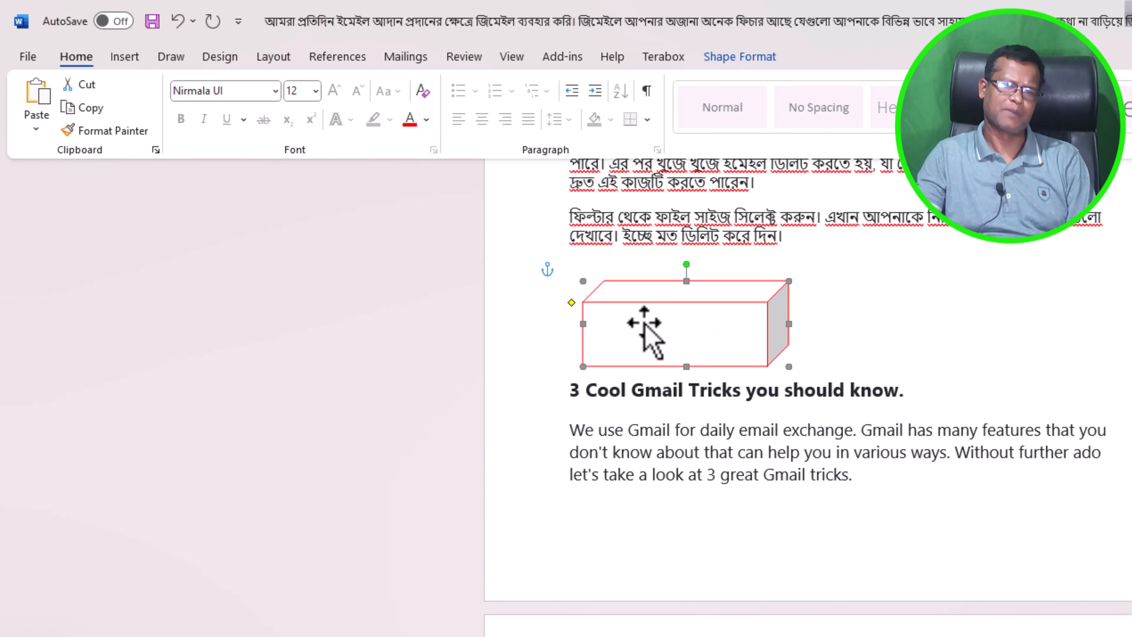
pyautogui.click(827, 330)
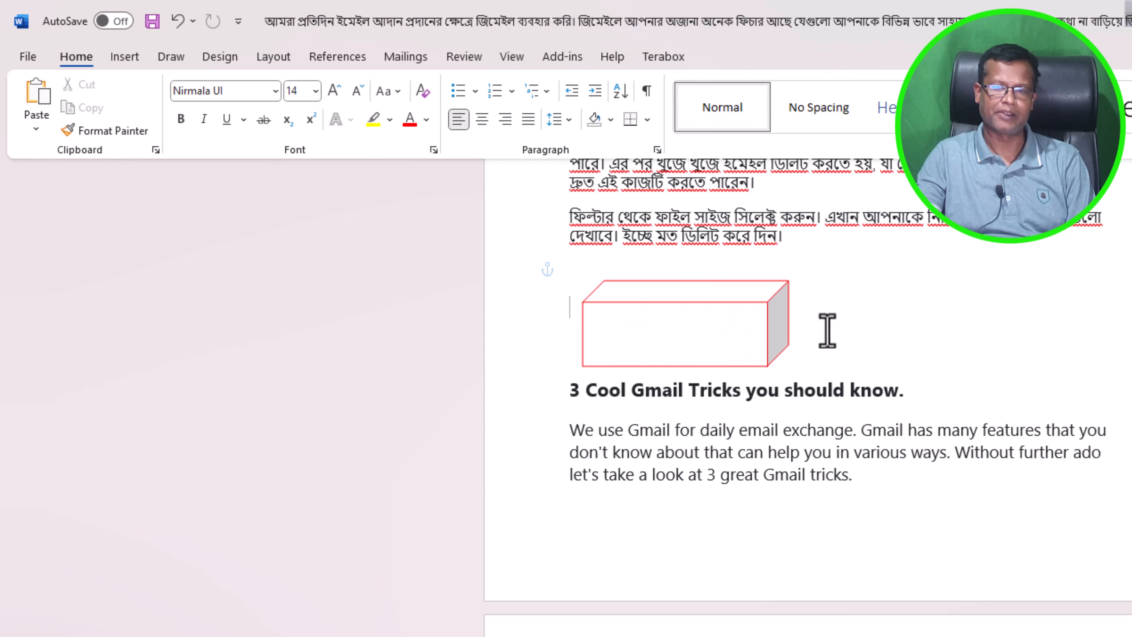
pyautogui.click(763, 361)
pyautogui.click(799, 367)
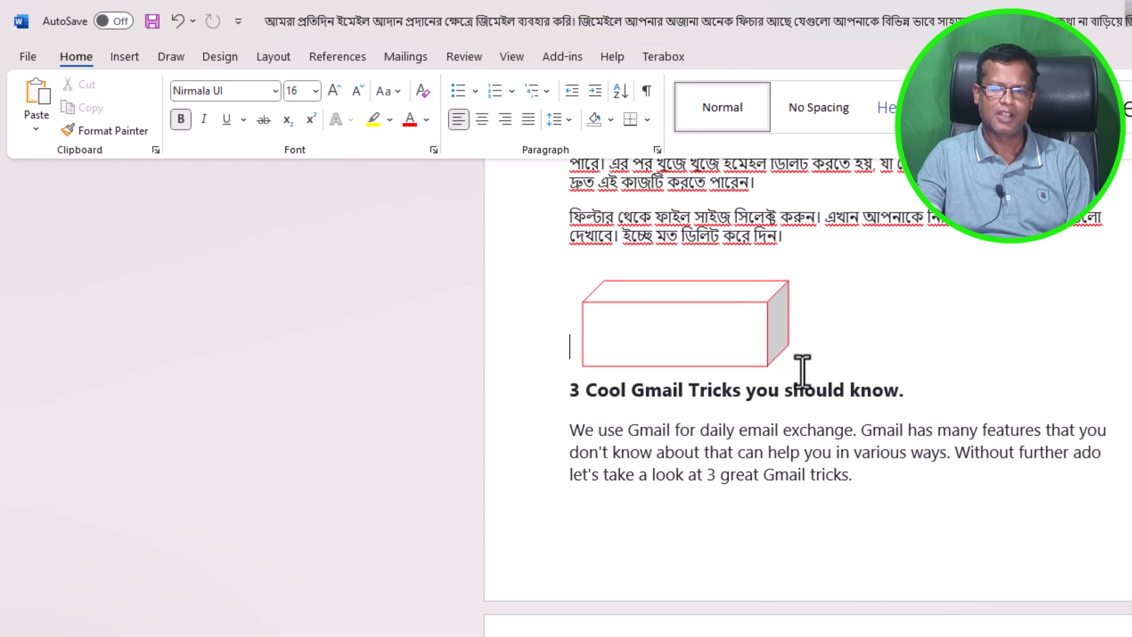
pyautogui.click(706, 333)
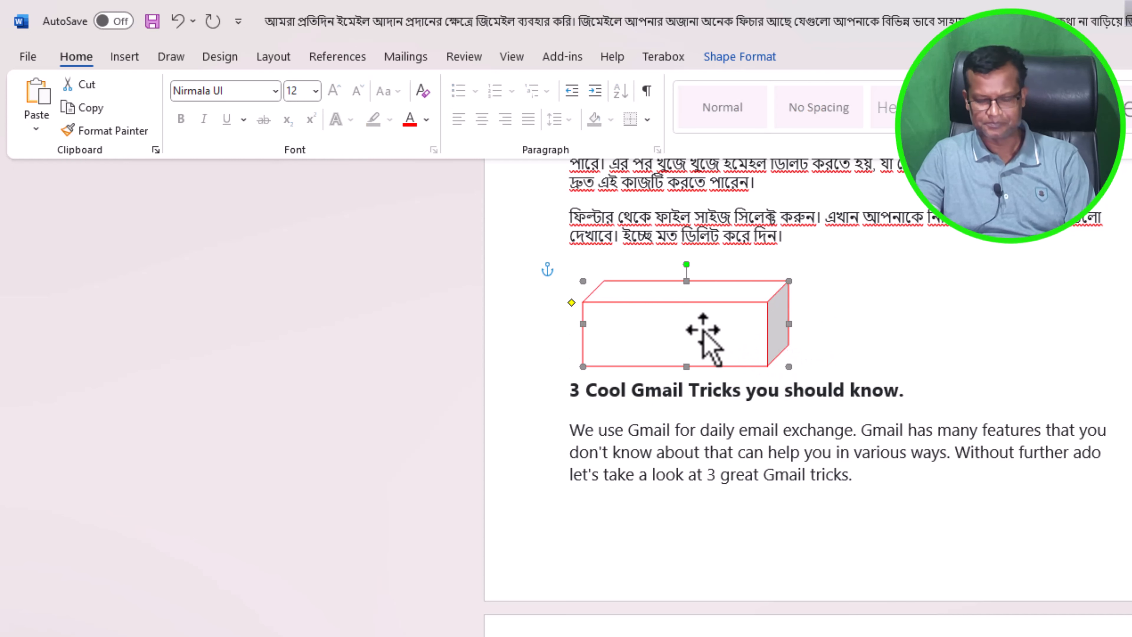
pyautogui.press('Delete')
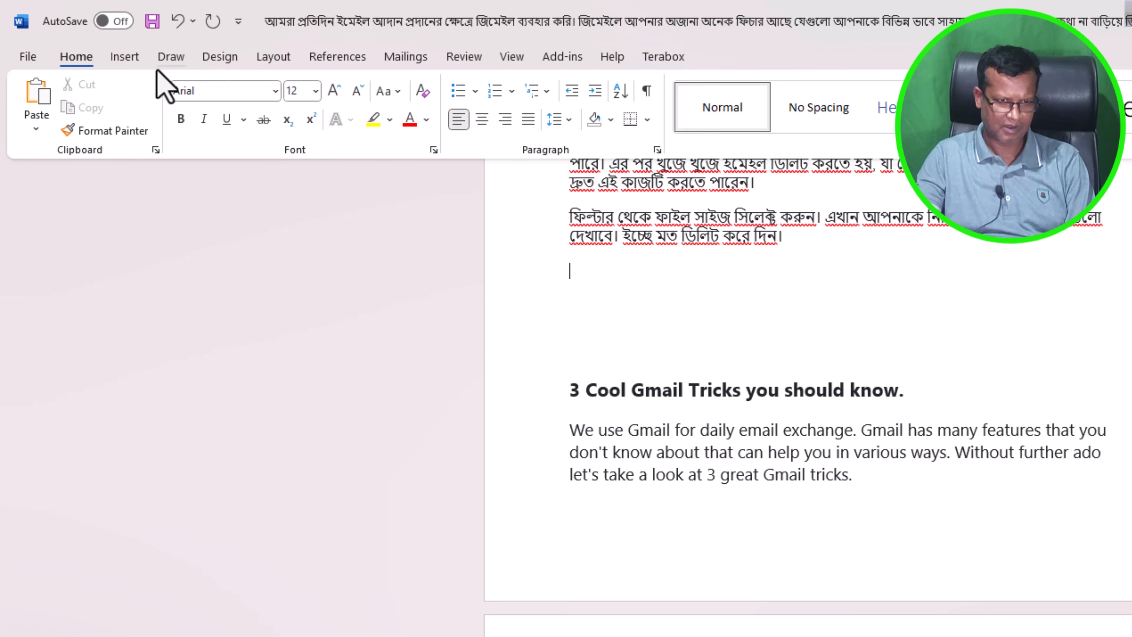
# Draw a chevron block arrow in the empty space above the "3 Cool Gmail Tricks" heading.
pyautogui.click(132, 63)
pyautogui.click(262, 111)
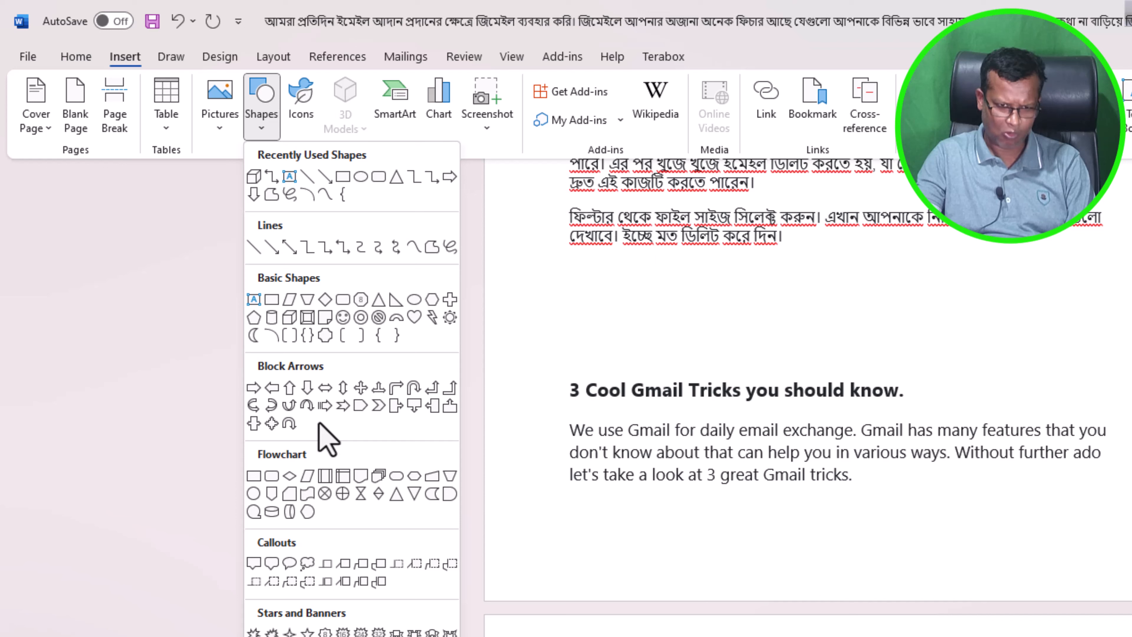
pyautogui.click(378, 405)
pyautogui.moveTo(607, 282); pyautogui.dragTo(778, 332)
pyautogui.click(814, 316)
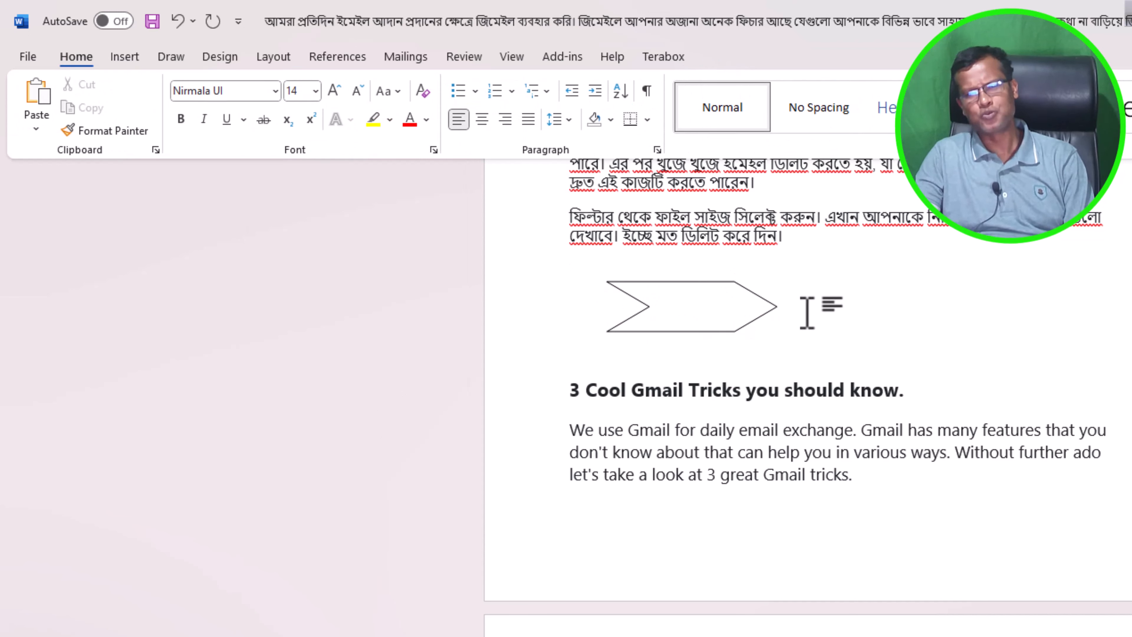
# Shrink the chevron, enlarge it slightly from its lower-right corner, and move it to the right within the empty space.
pyautogui.click(746, 313)
pyautogui.moveTo(775, 333); pyautogui.dragTo(733, 323)
pyautogui.click(776, 324)
pyautogui.click(717, 324)
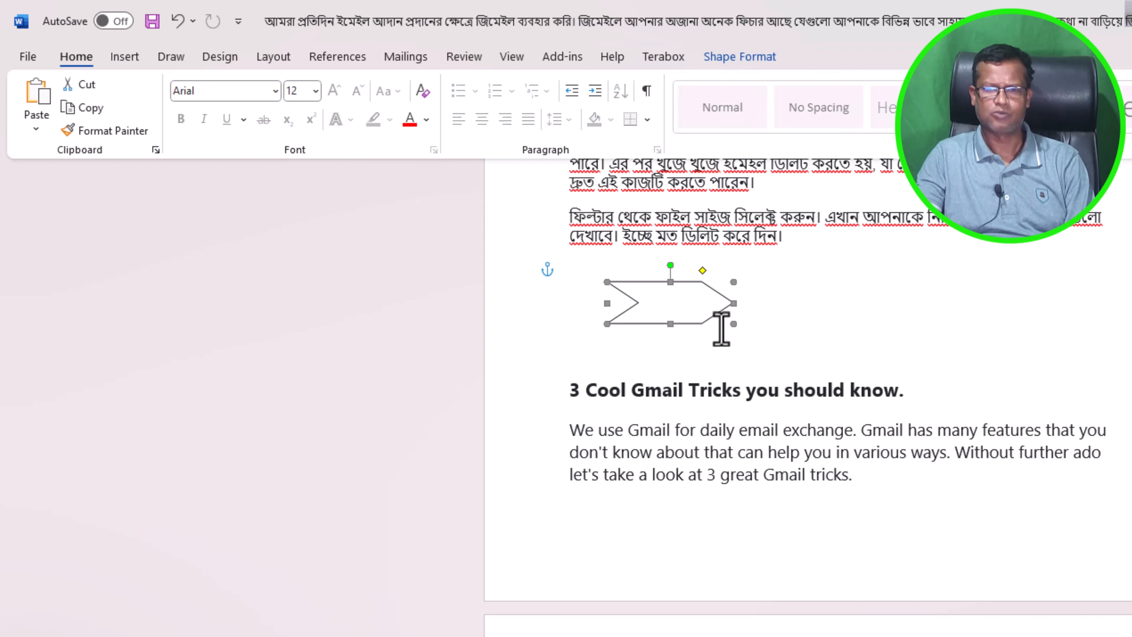
pyautogui.moveTo(734, 324)
pyautogui.mouseDown()
pyautogui.moveTo(715, 317)
pyautogui.moveTo(749, 328)
pyautogui.mouseUp()
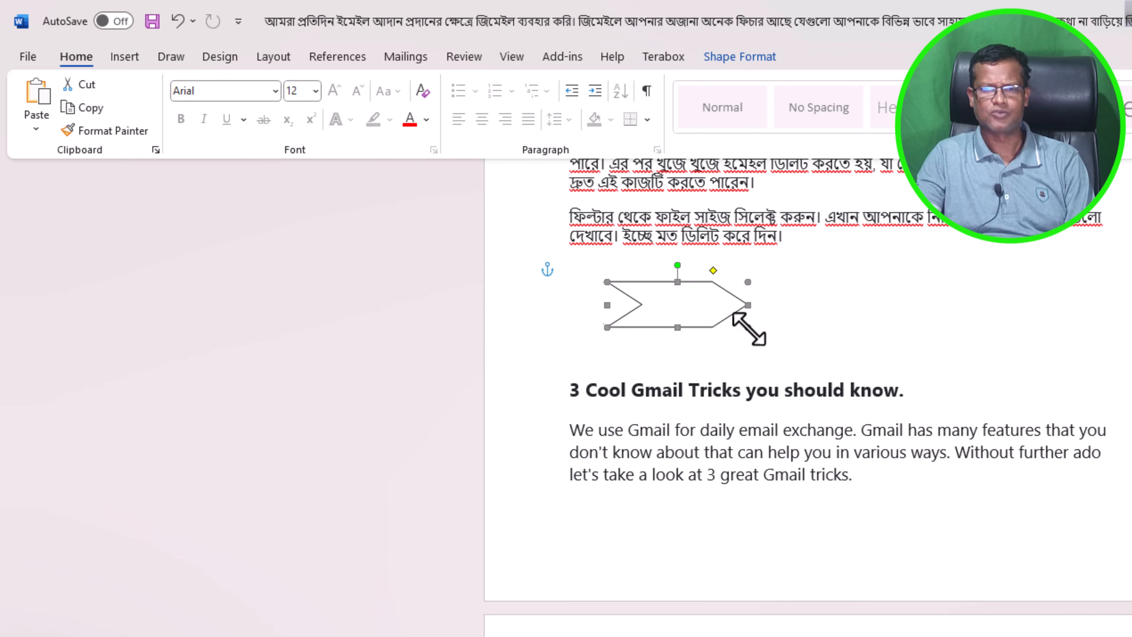
pyautogui.moveTo(688, 317); pyautogui.dragTo(835, 303)
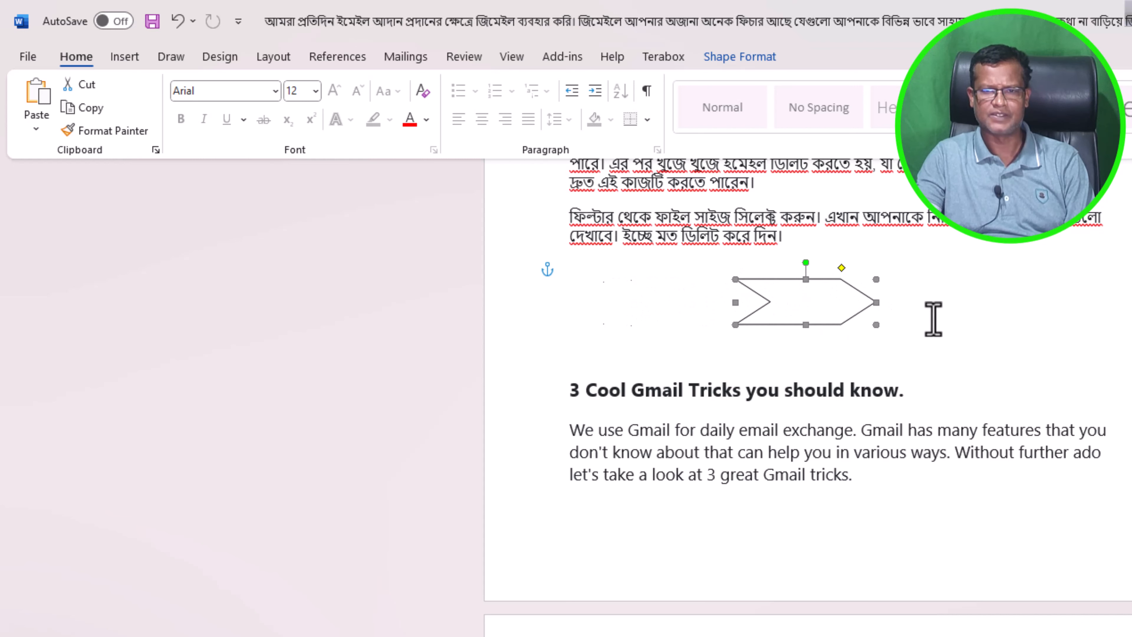
# Delete the chevron.
pyautogui.click(804, 336)
pyautogui.click(797, 313)
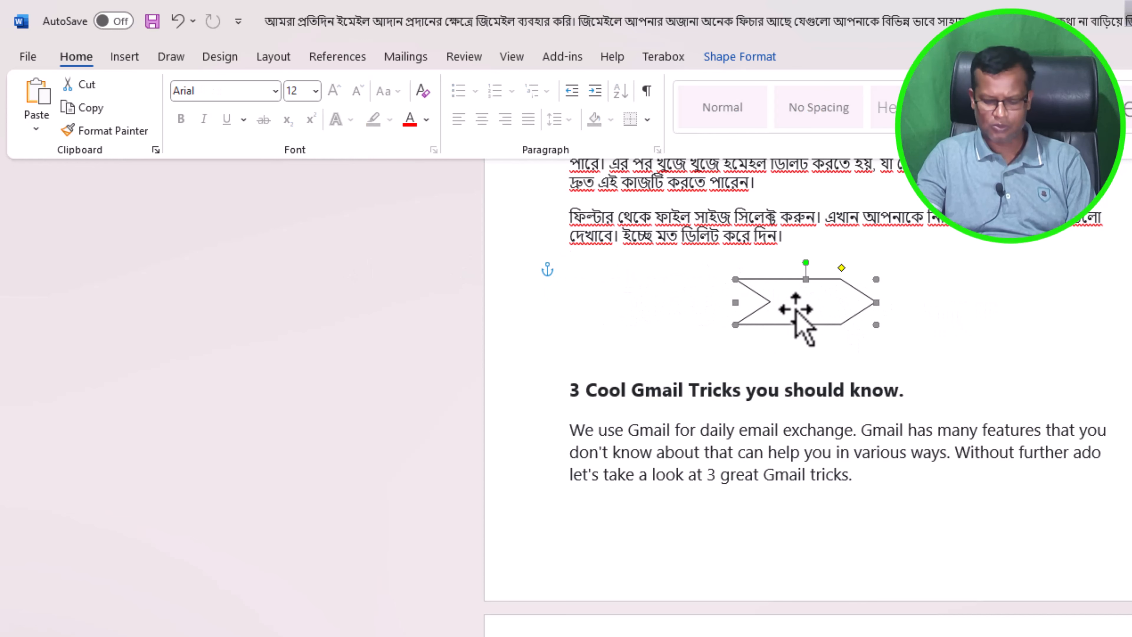
pyautogui.press('Delete')
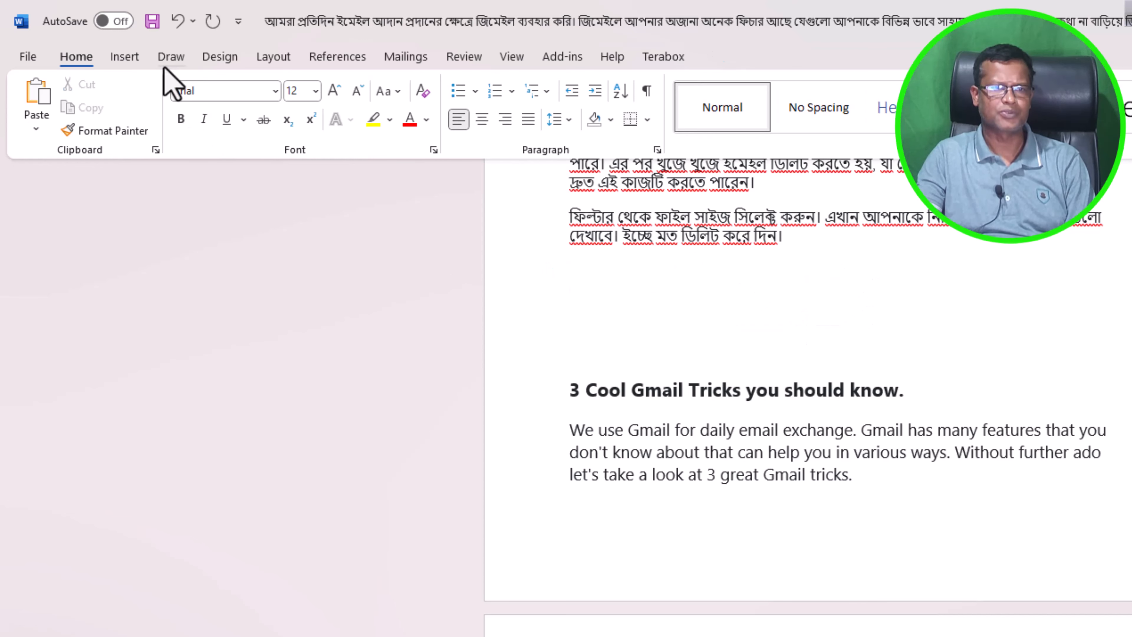
# Draw a rectangular speech bubble callout in the empty space and enter "Hi, This is" followed by the first name and a period.
pyautogui.click(126, 59)
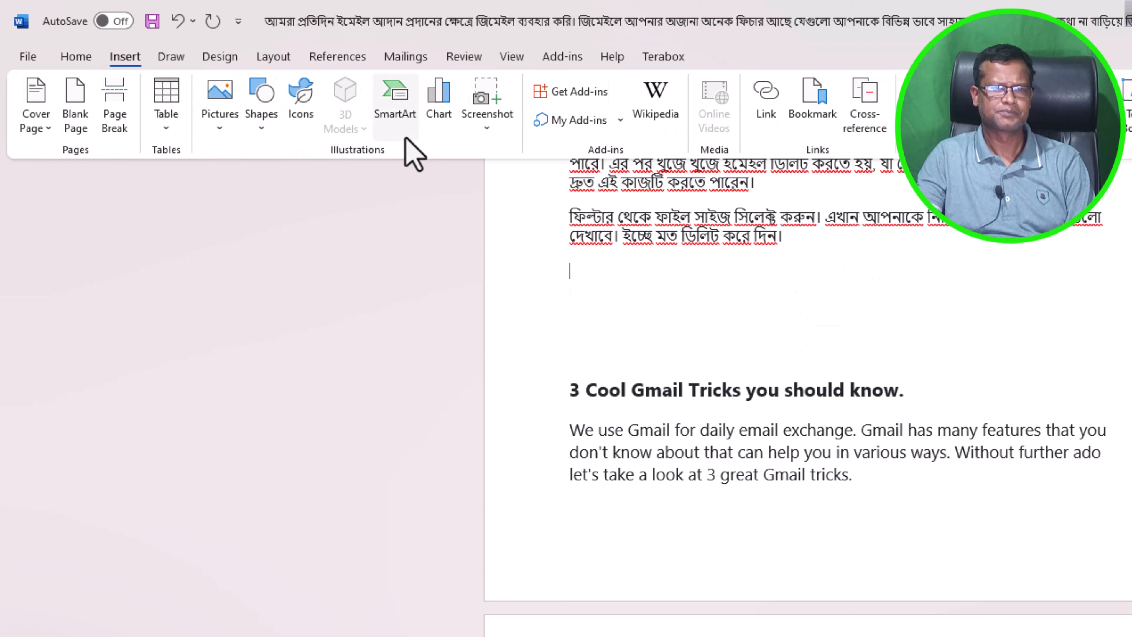
pyautogui.click(263, 127)
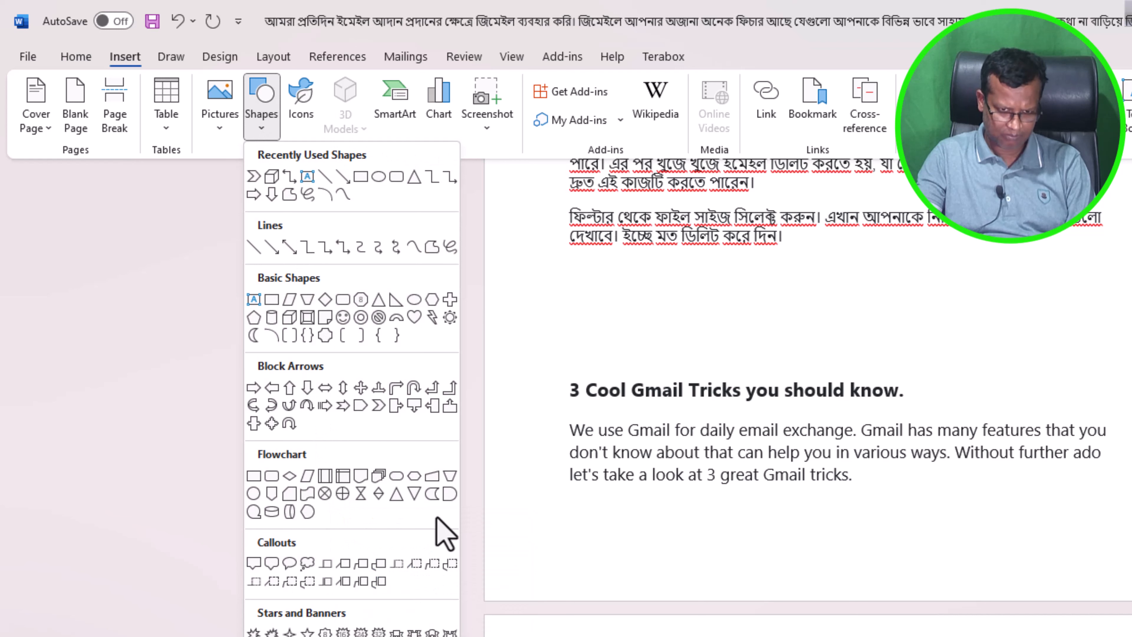
pyautogui.click(255, 566)
pyautogui.moveTo(614, 271); pyautogui.dragTo(746, 347)
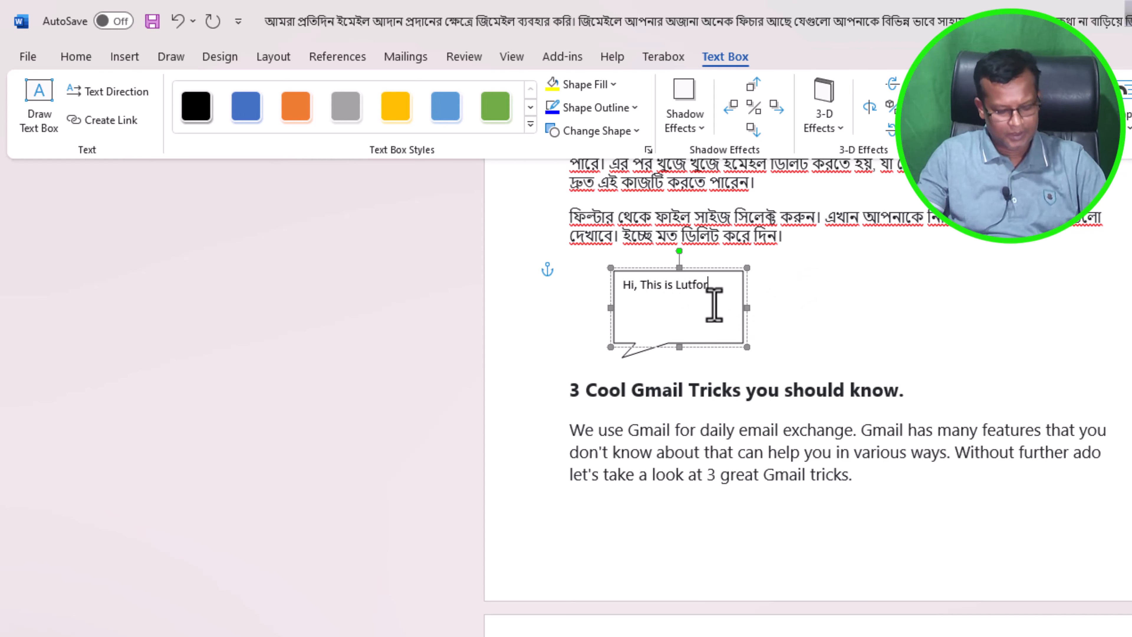
pyautogui.write('.')
pyautogui.click(810, 306)
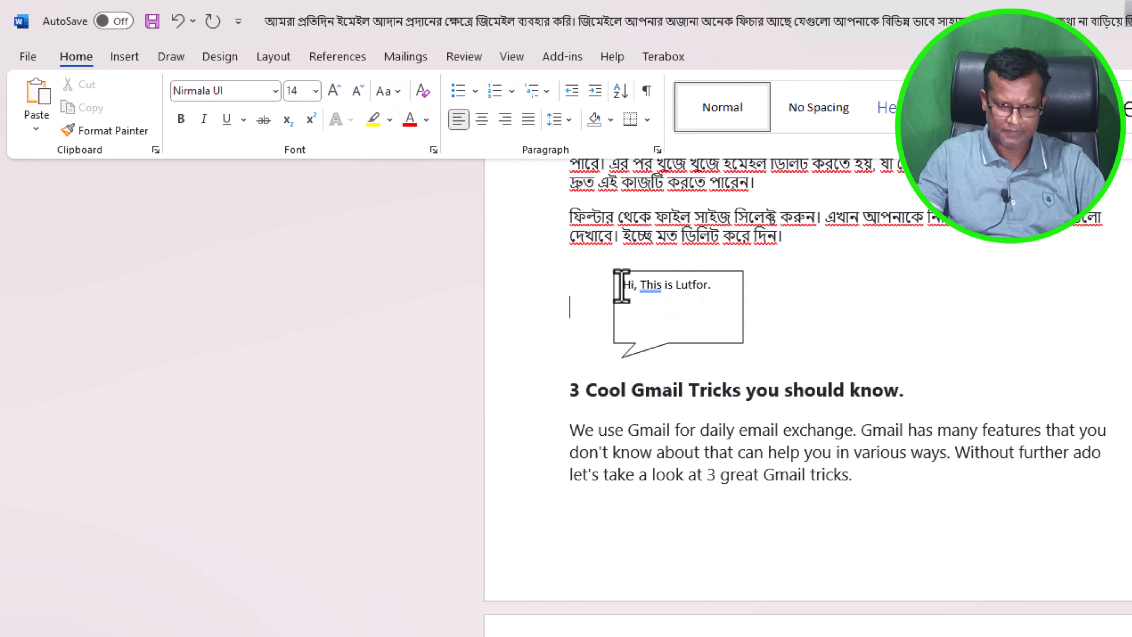
# Increase the callout text's font size to 16.
pyautogui.moveTo(621, 285); pyautogui.dragTo(718, 293)
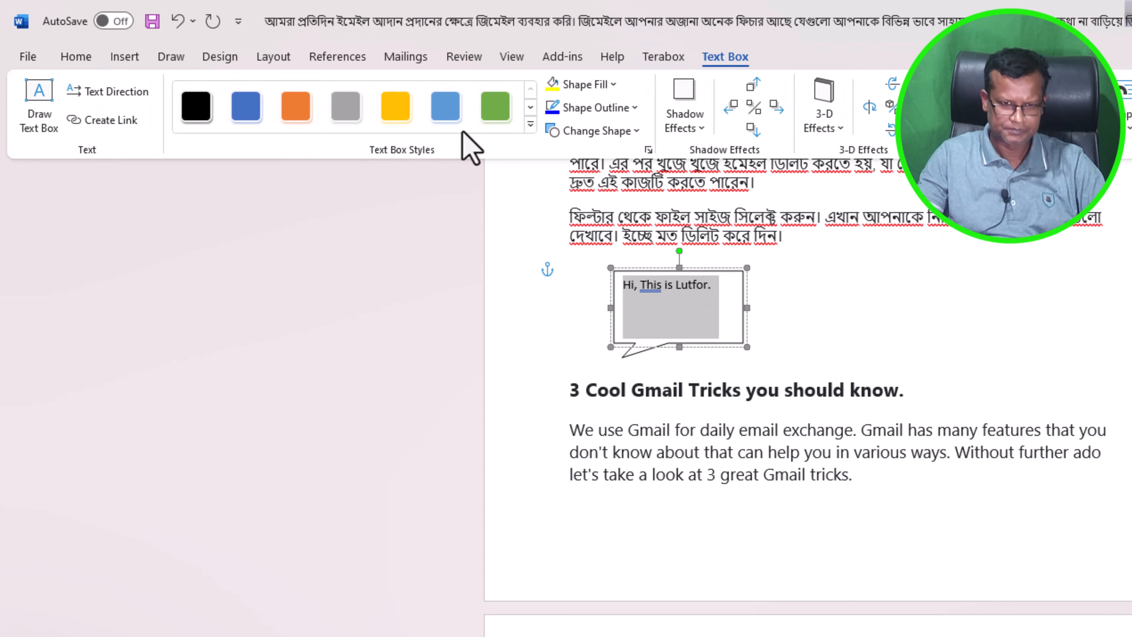
pyautogui.click(73, 58)
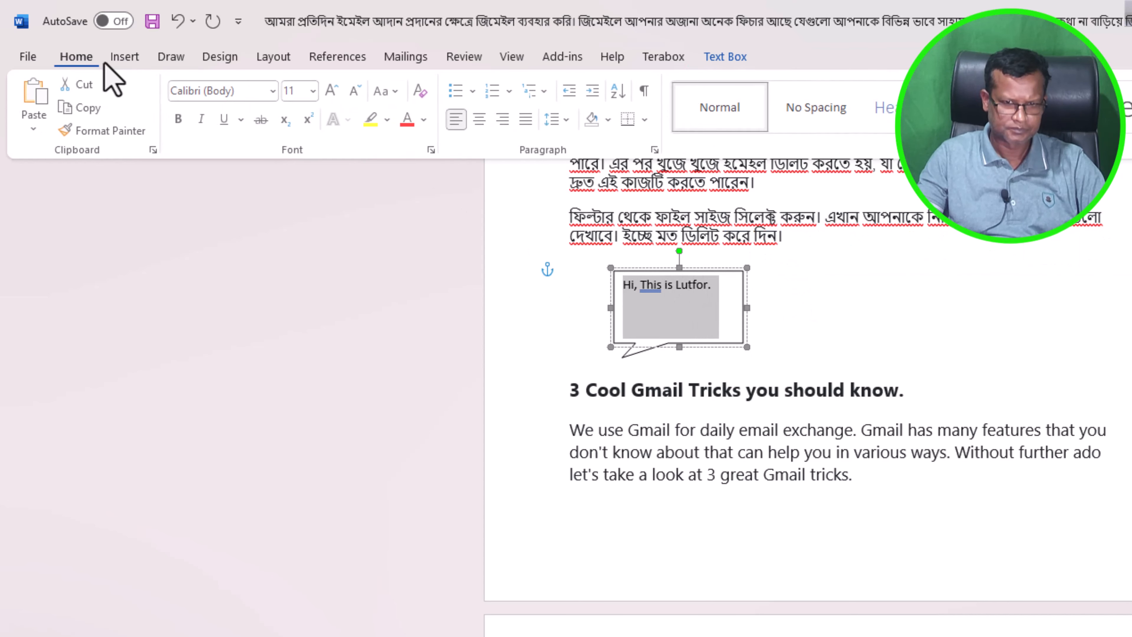
pyautogui.click(334, 91)
pyautogui.click(334, 92)
pyautogui.click(867, 307)
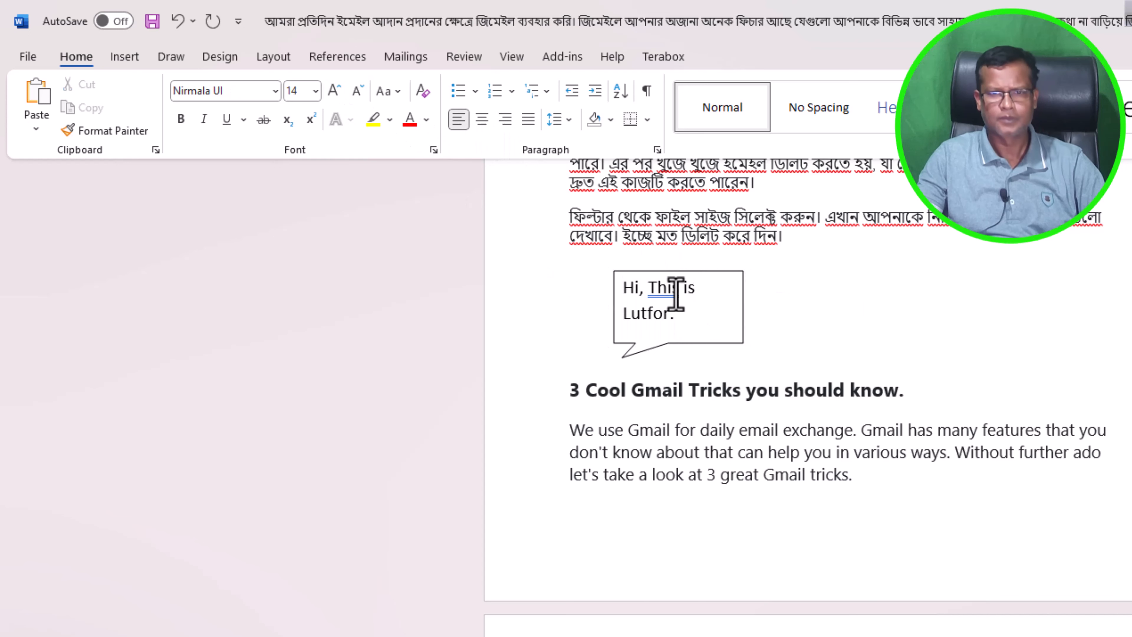
# Center the callout text and make it bold.
pyautogui.click(676, 293)
pyautogui.moveTo(687, 317); pyautogui.dragTo(626, 299)
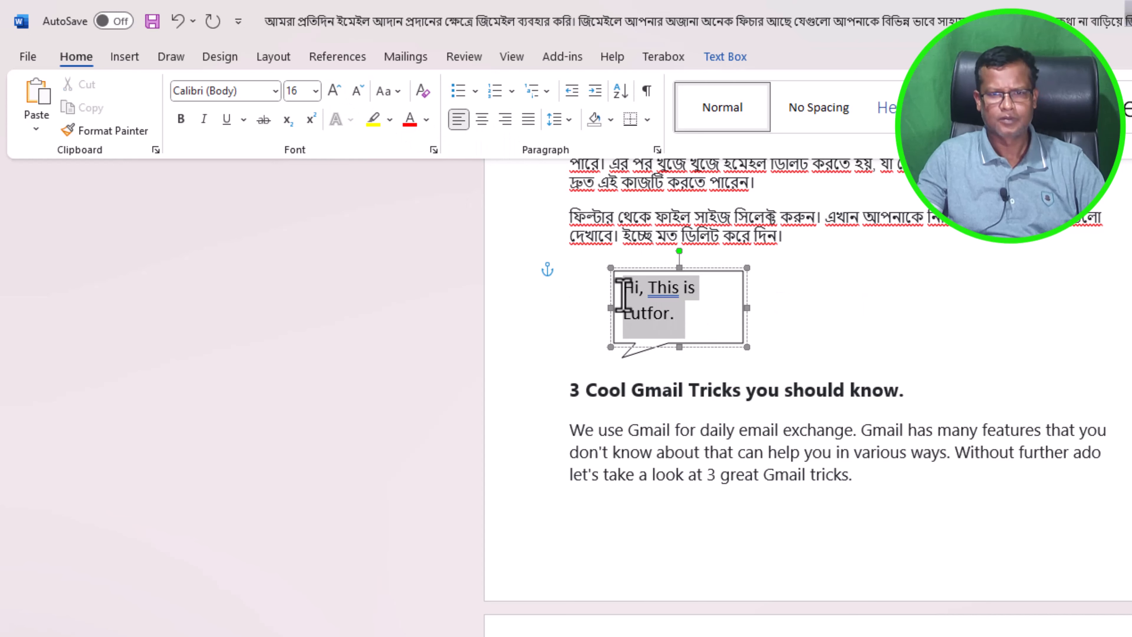
pyautogui.click(481, 119)
pyautogui.click(771, 321)
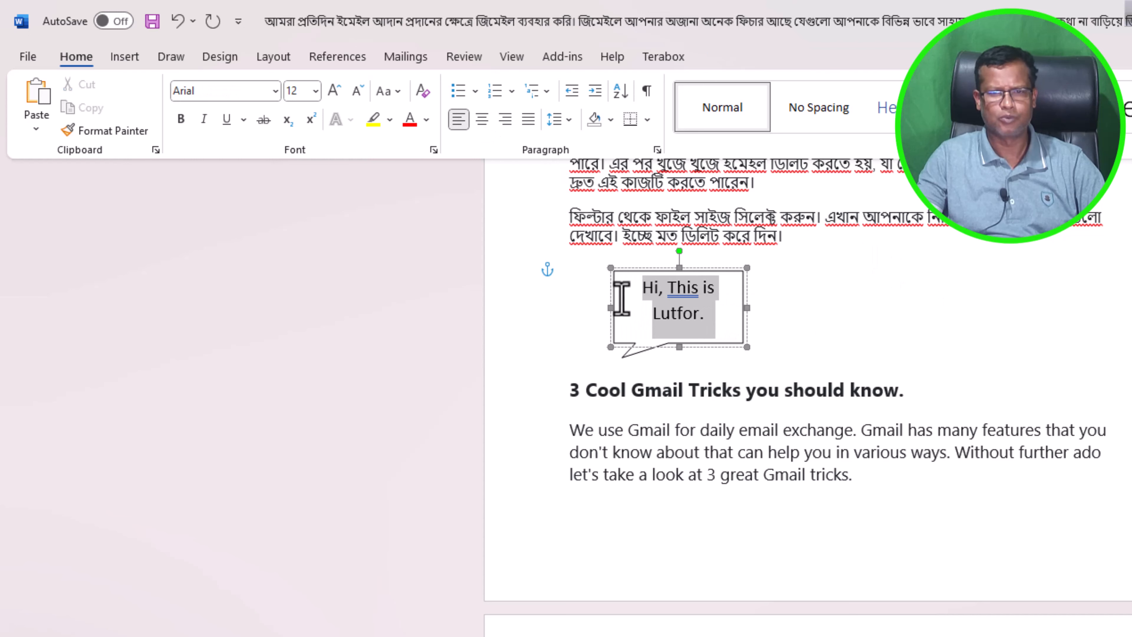
pyautogui.click(187, 120)
pyautogui.click(980, 402)
pyautogui.click(866, 285)
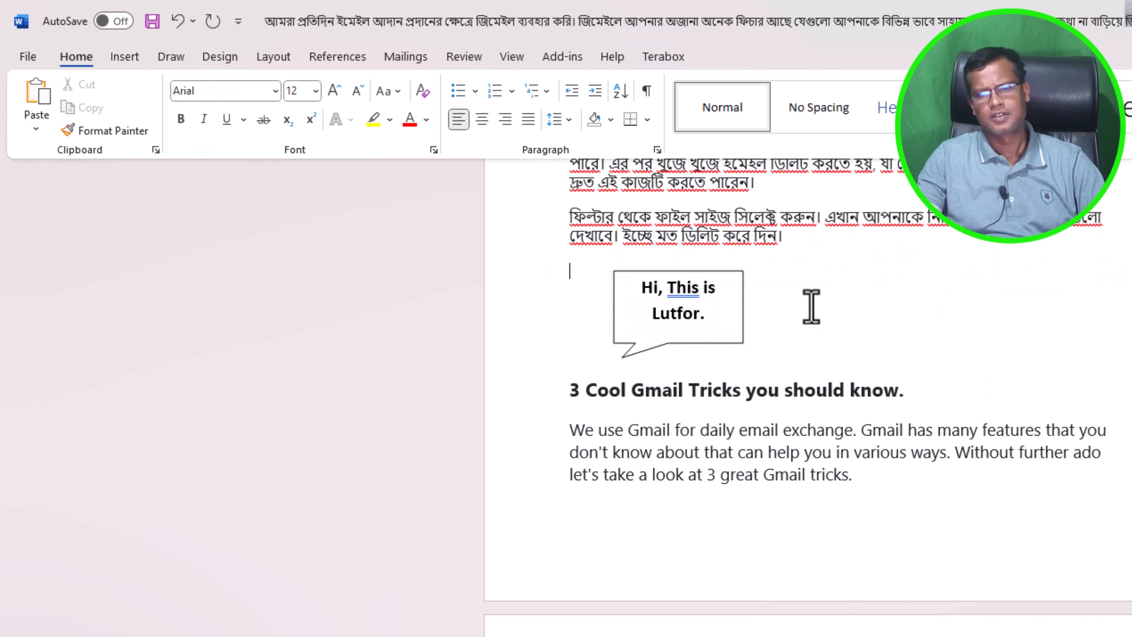
# Widen the speech bubble callout until its text fits on one line, then reduce its width and height slightly.
pyautogui.click(733, 319)
pyautogui.moveTo(746, 348); pyautogui.dragTo(767, 345)
pyautogui.click(804, 307)
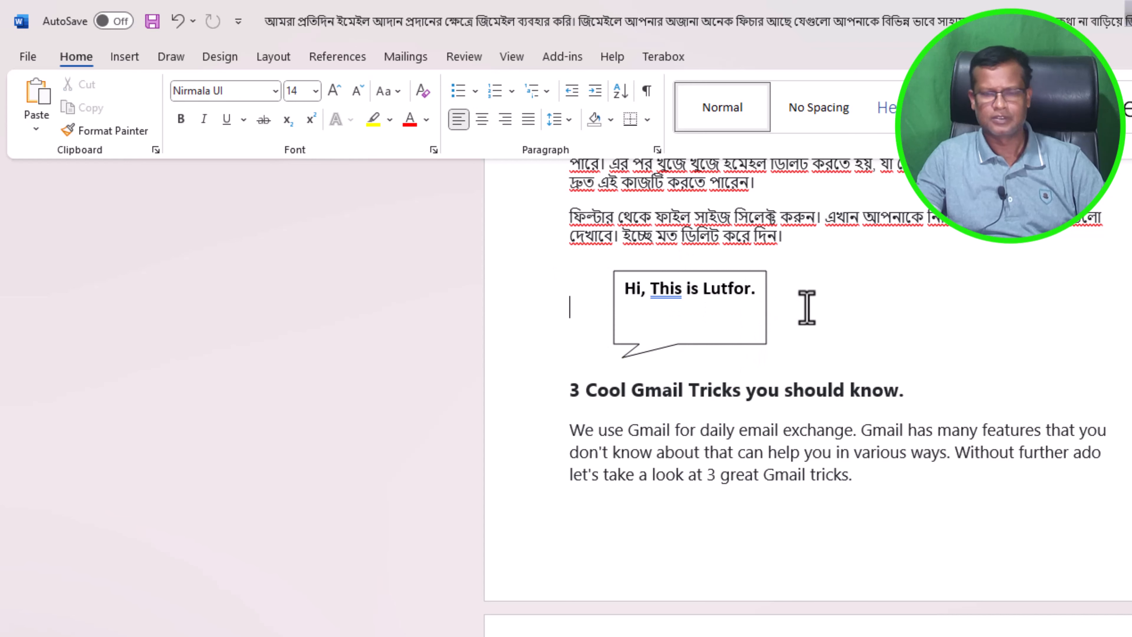
pyautogui.click(721, 355)
pyautogui.click(767, 345)
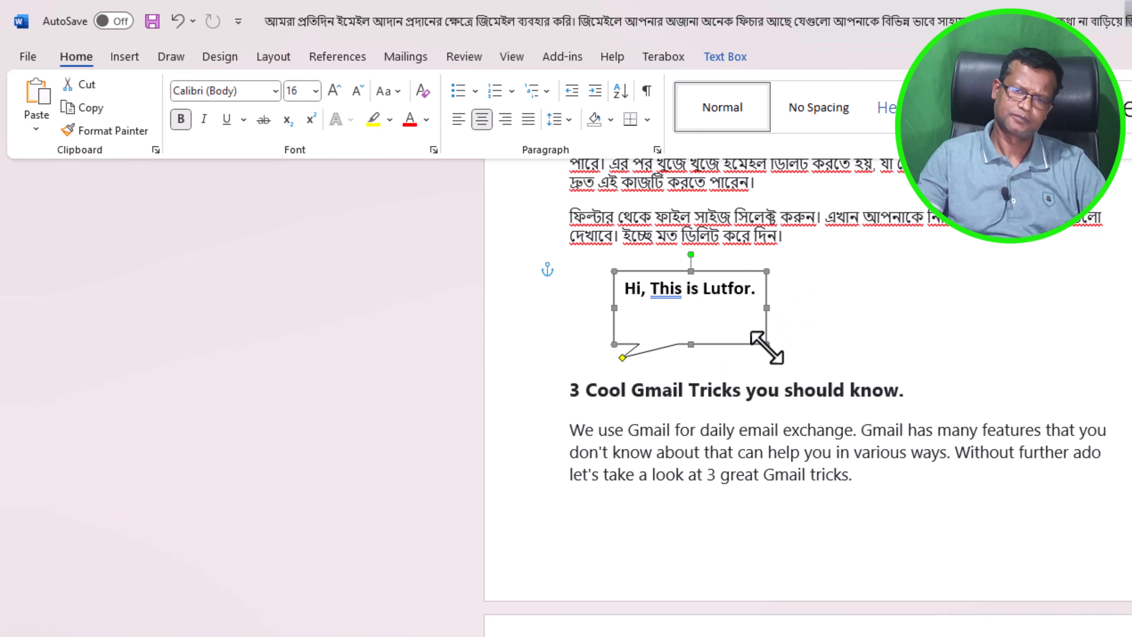
pyautogui.hotkey('ctrl', 'z')
pyautogui.click(797, 331)
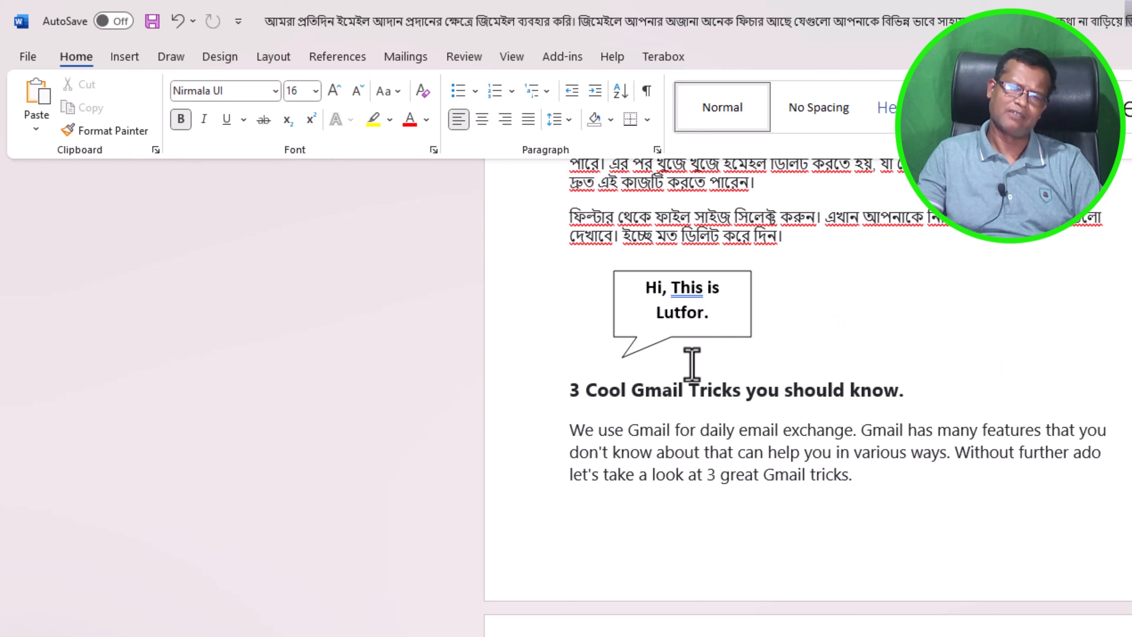
pyautogui.click(128, 60)
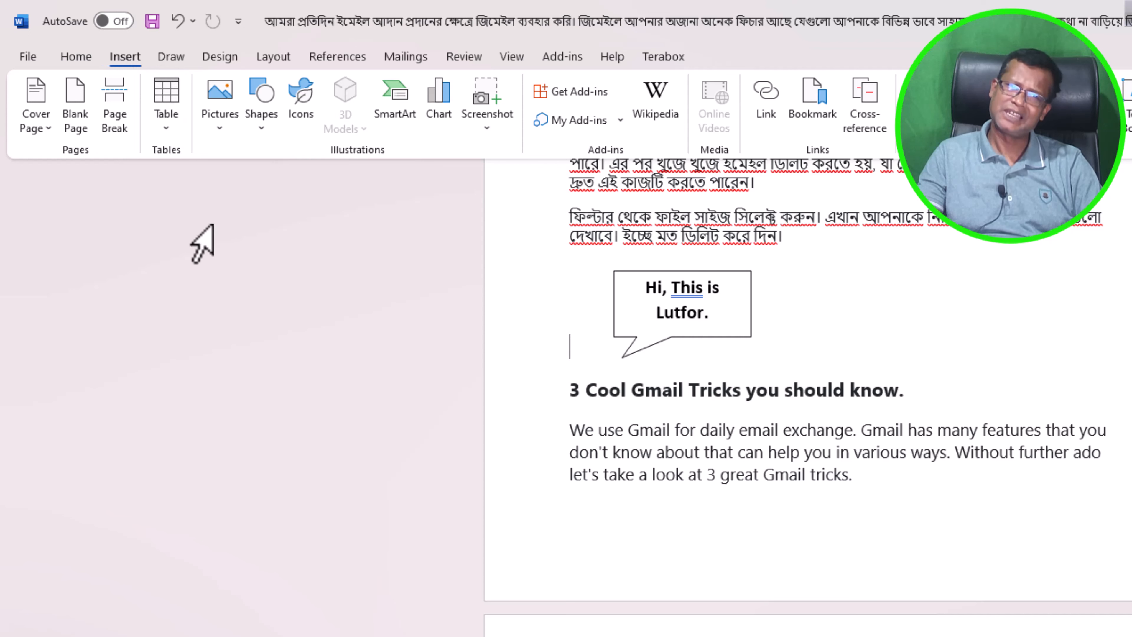
pyautogui.click(260, 134)
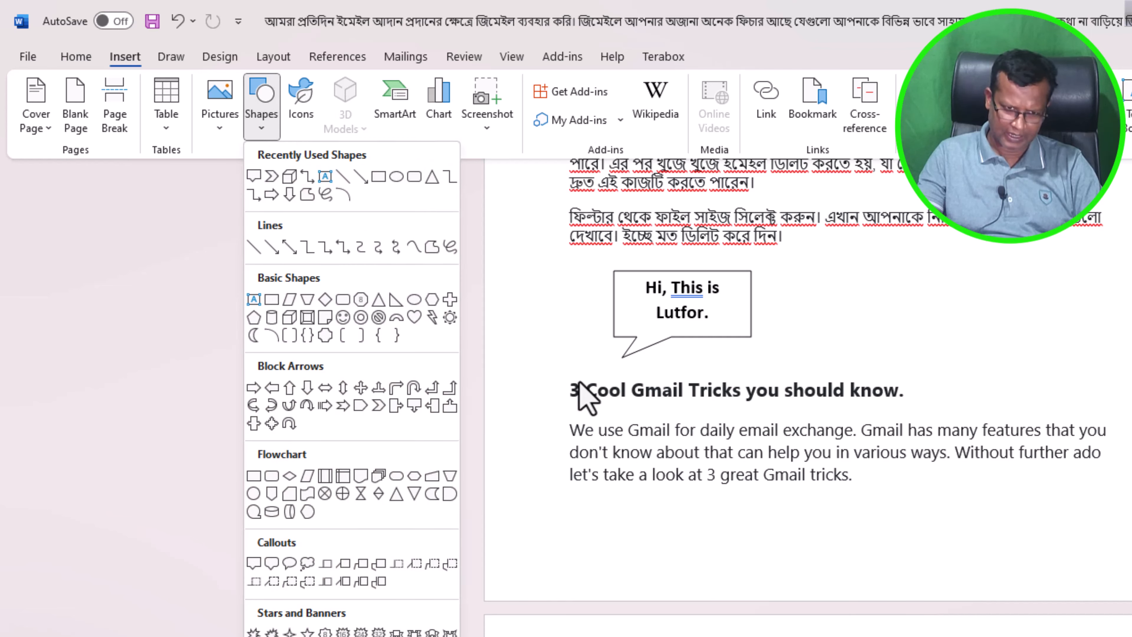
pyautogui.click(839, 289)
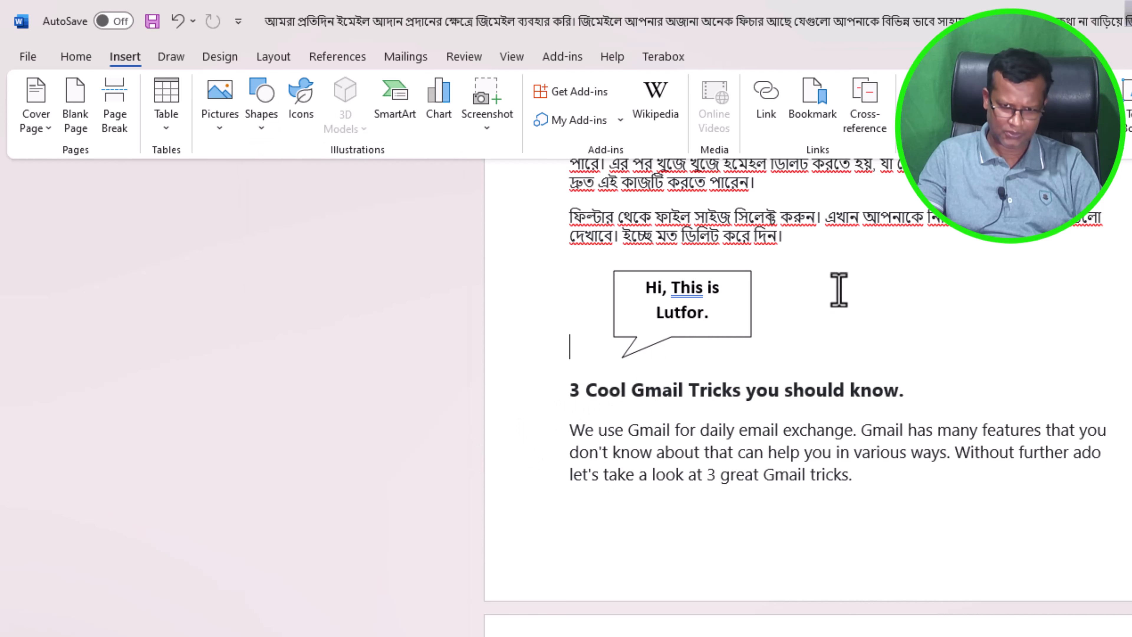
# Delete the speech bubble callout from the empty space above the "3 Cool Gmail Tricks you should know." heading.
pyautogui.click(738, 315)
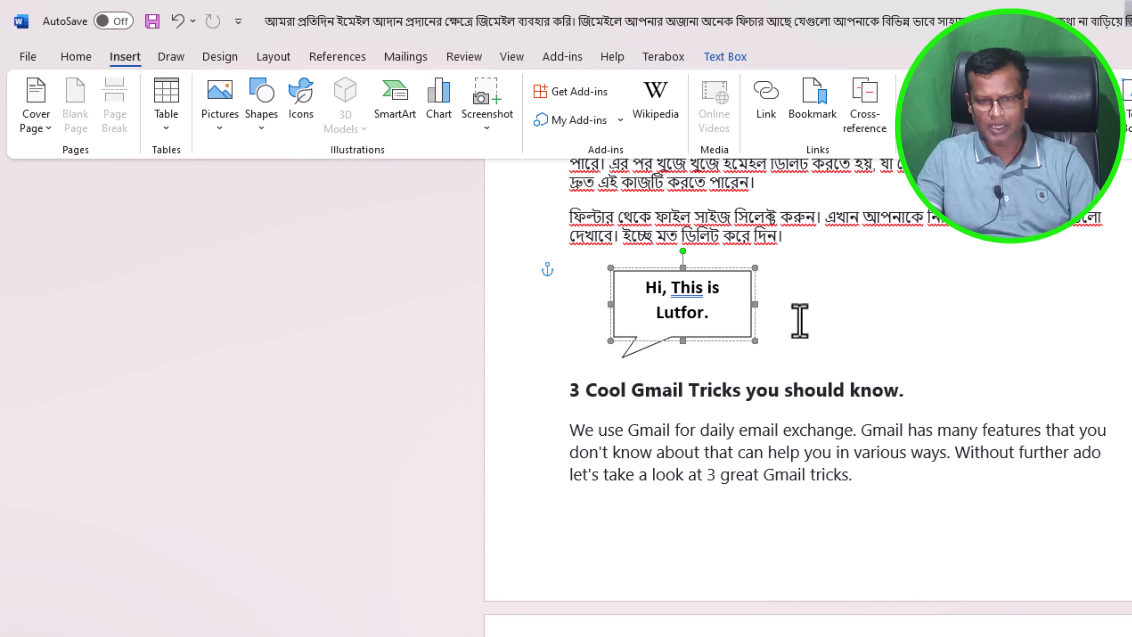
pyautogui.click(747, 341)
pyautogui.press('Delete')
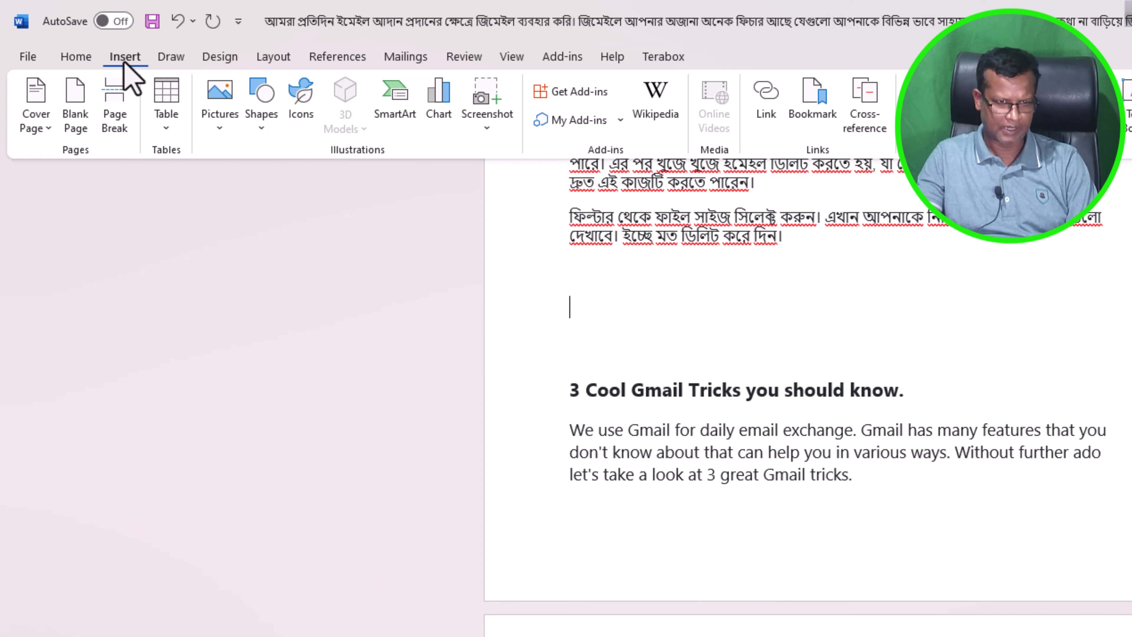
# Draw a wide horizontal scroll banner in the empty space below the last Bengali paragraph.
pyautogui.click(262, 129)
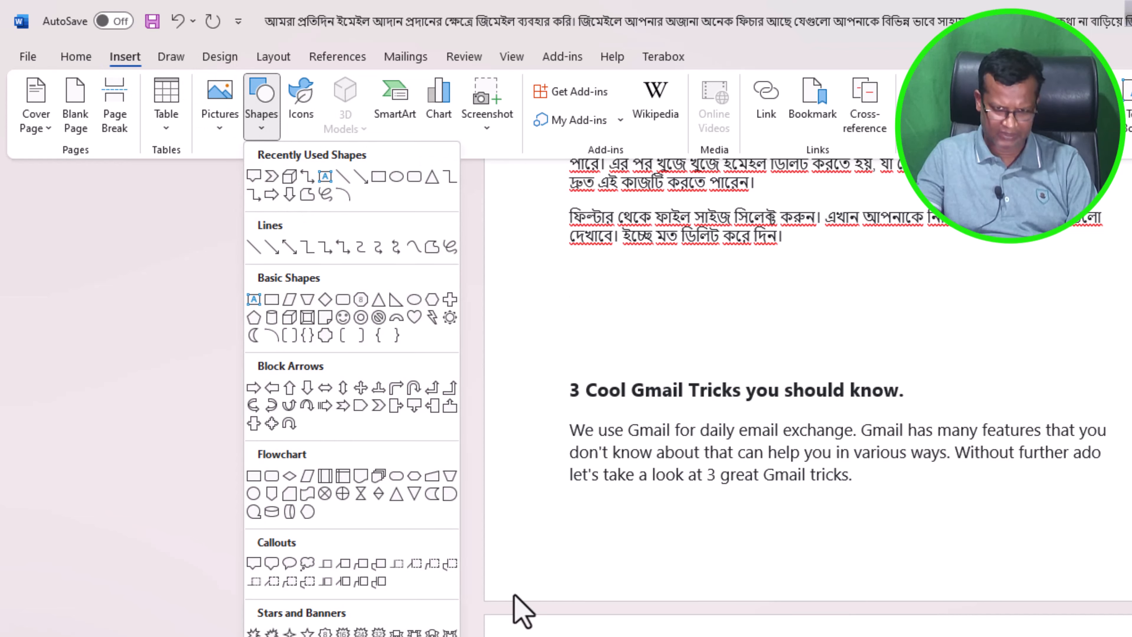
pyautogui.click(680, 353)
pyautogui.scroll(7, 680, 353)
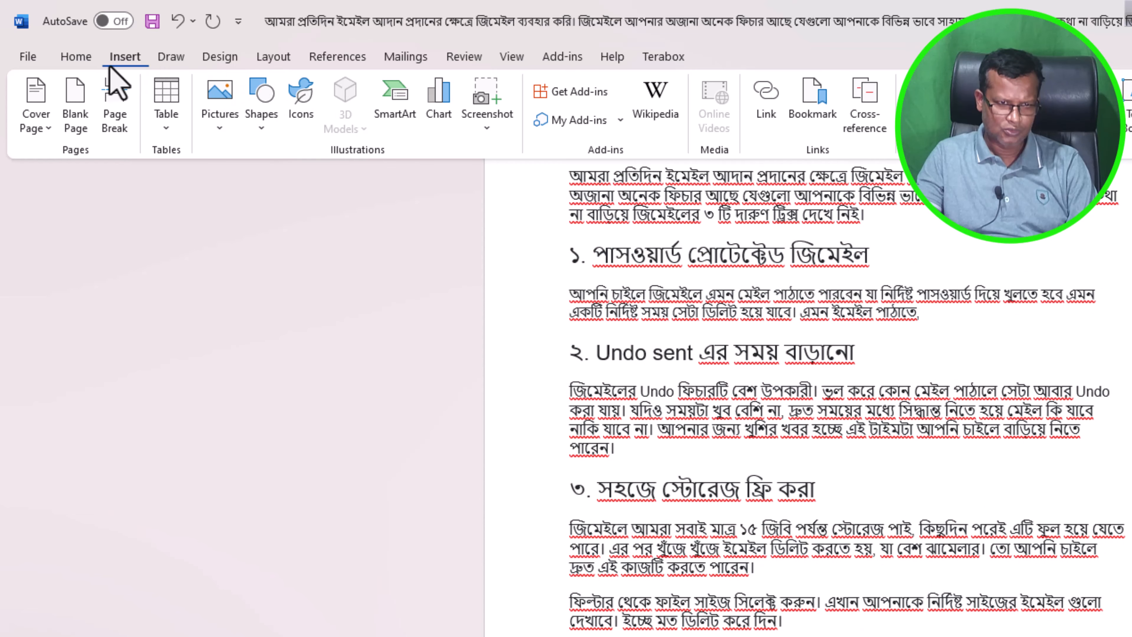
pyautogui.click(221, 134)
pyautogui.click(263, 127)
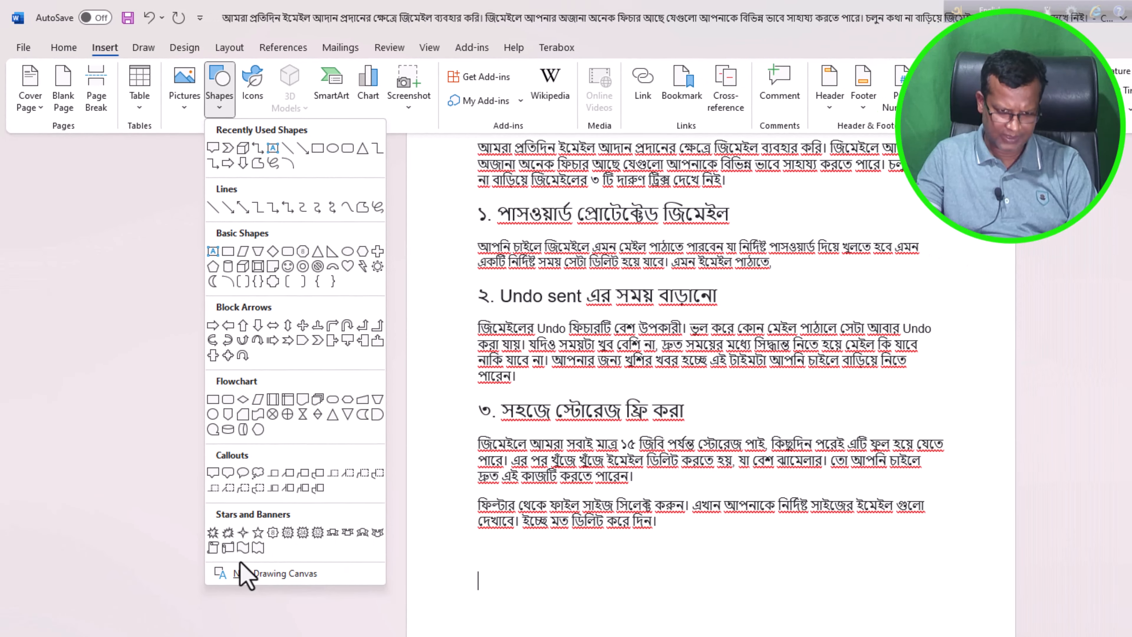
pyautogui.click(227, 549)
pyautogui.moveTo(501, 554); pyautogui.dragTo(743, 611)
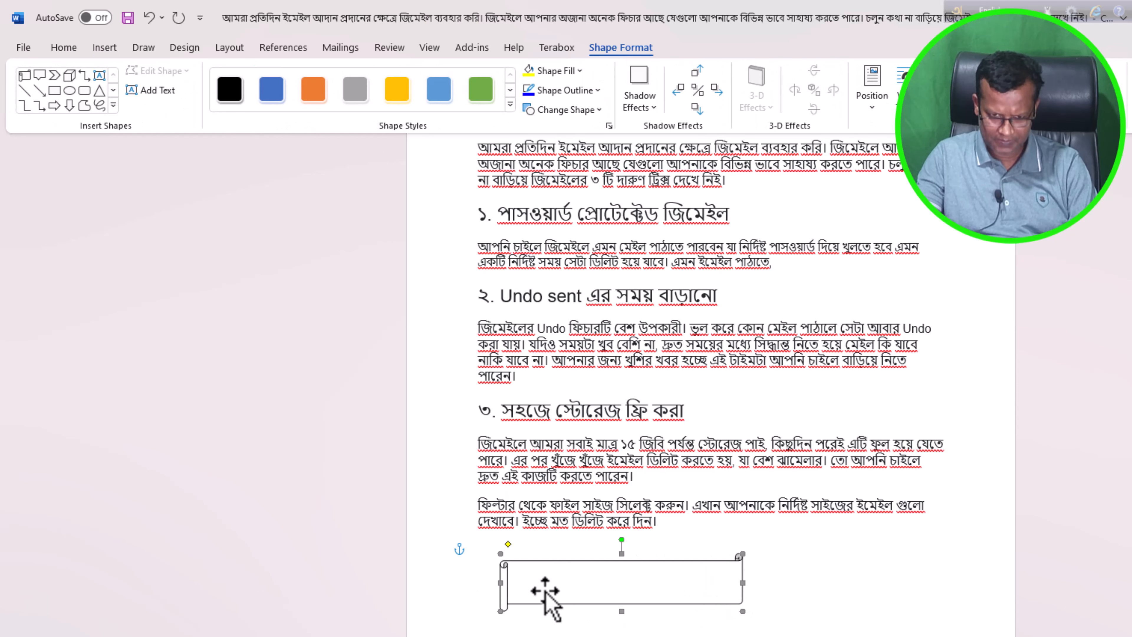
# Widen the scroll banner to about three quarters of the text width and align its left end with the text margin.
pyautogui.moveTo(627, 591)
pyautogui.mouseDown()
pyautogui.moveTo(662, 574)
pyautogui.moveTo(662, 561)
pyautogui.moveTo(692, 571)
pyautogui.moveTo(612, 591)
pyautogui.mouseUp()
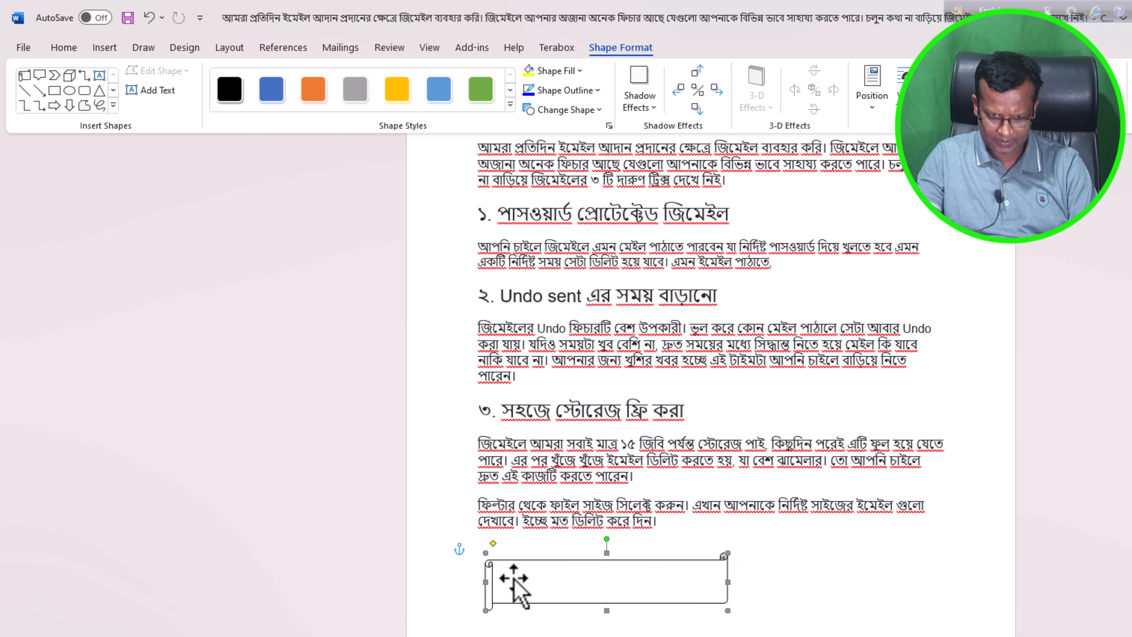
pyautogui.moveTo(727, 612); pyautogui.dragTo(832, 610)
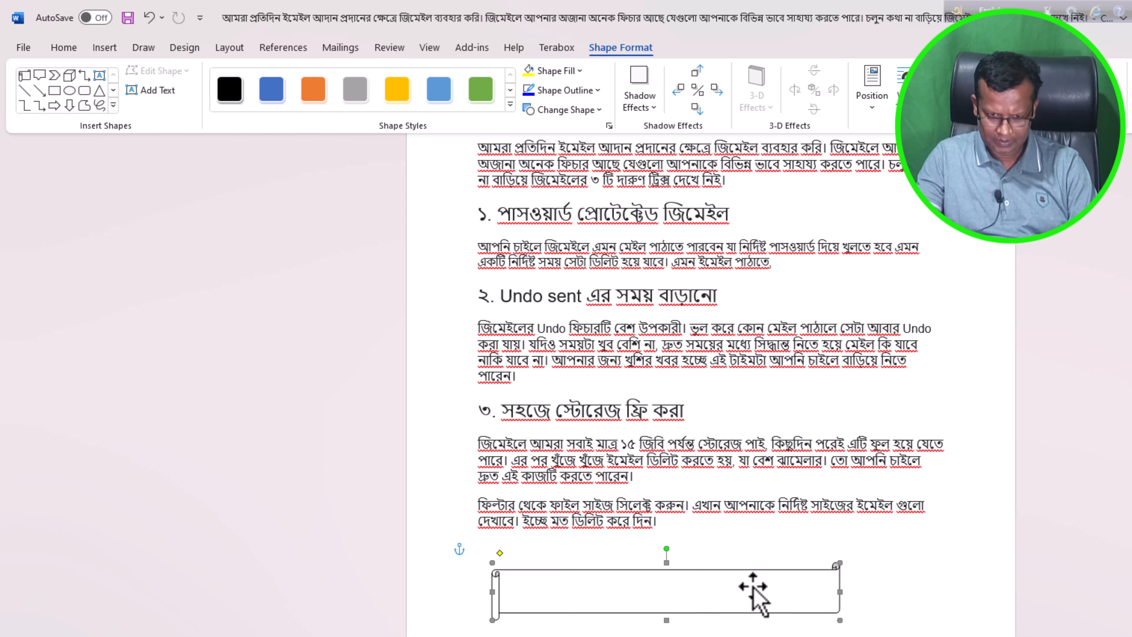
pyautogui.moveTo(735, 576); pyautogui.dragTo(728, 578)
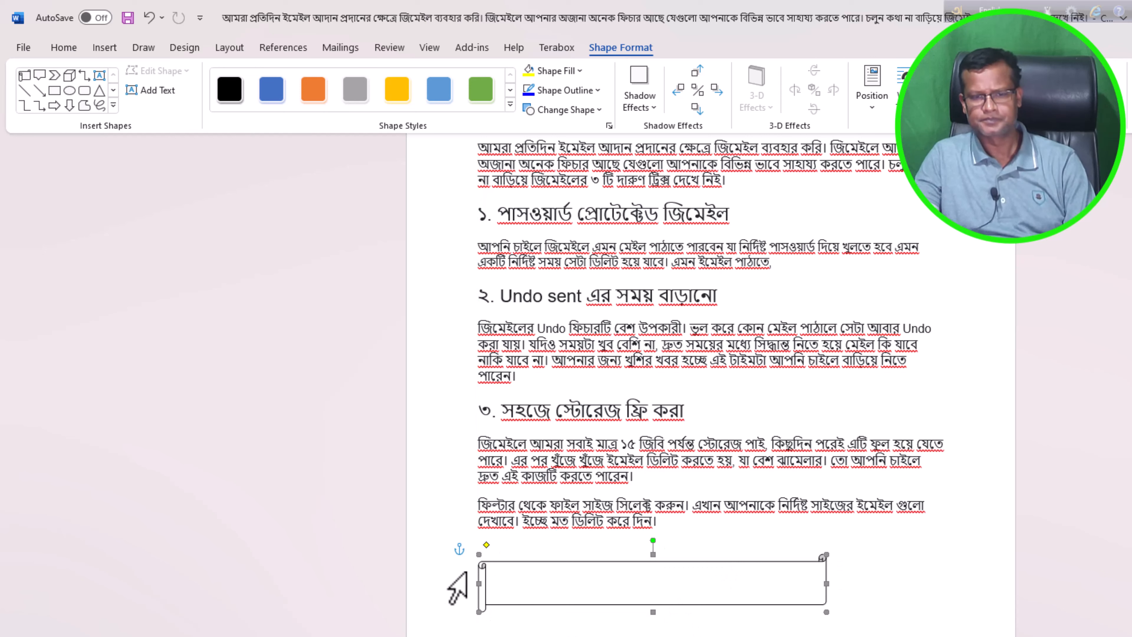
pyautogui.click(602, 631)
pyautogui.click(504, 578)
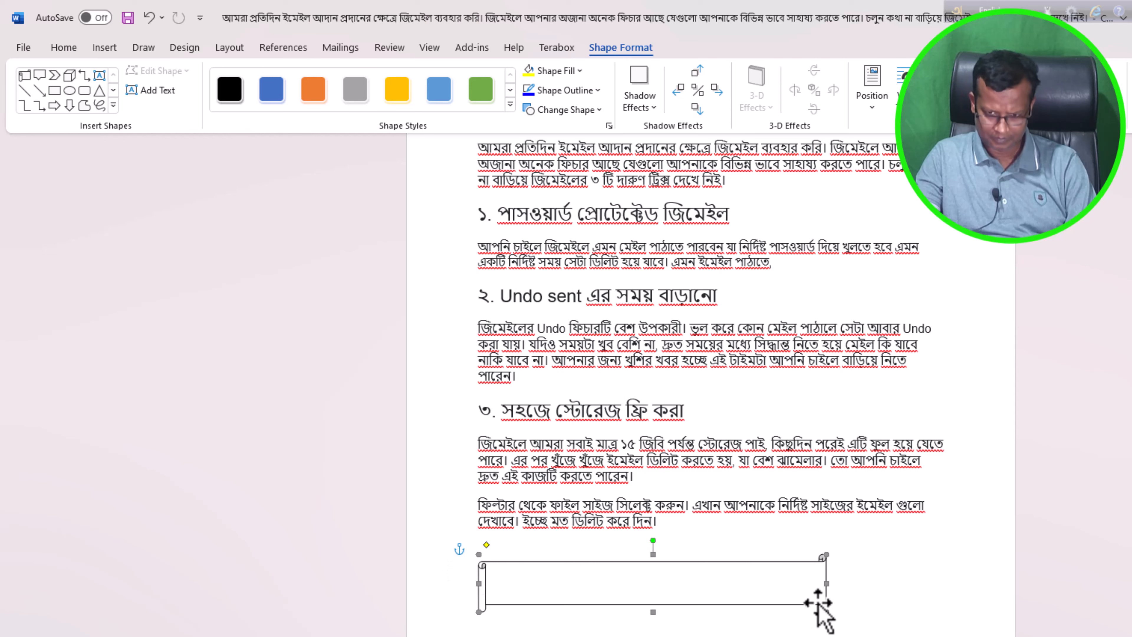
pyautogui.click(526, 621)
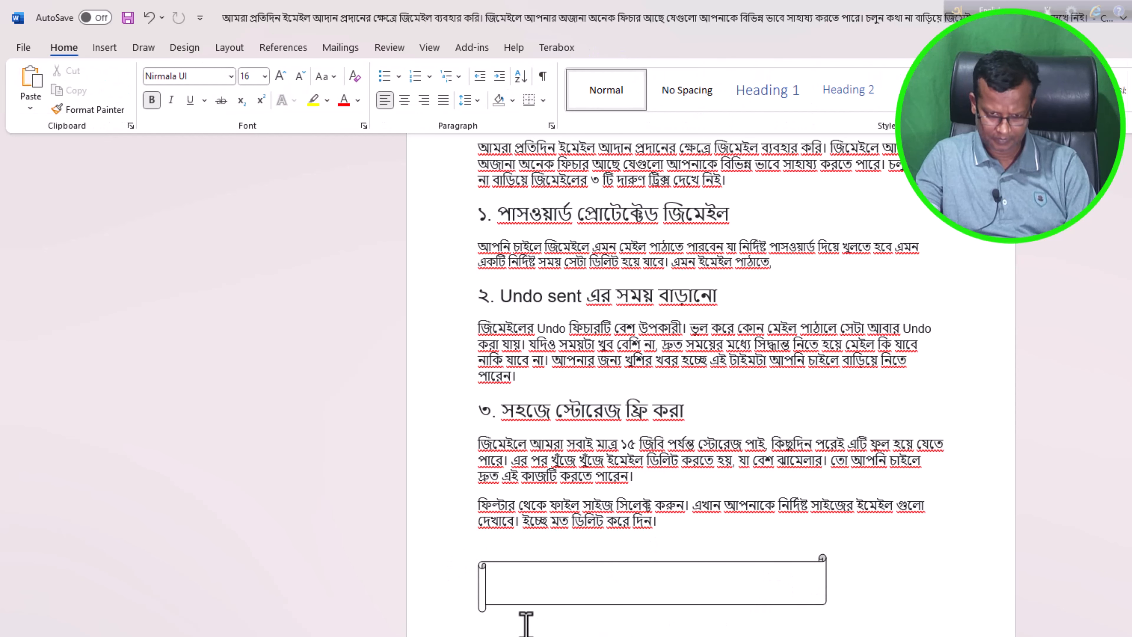
pyautogui.click(525, 581)
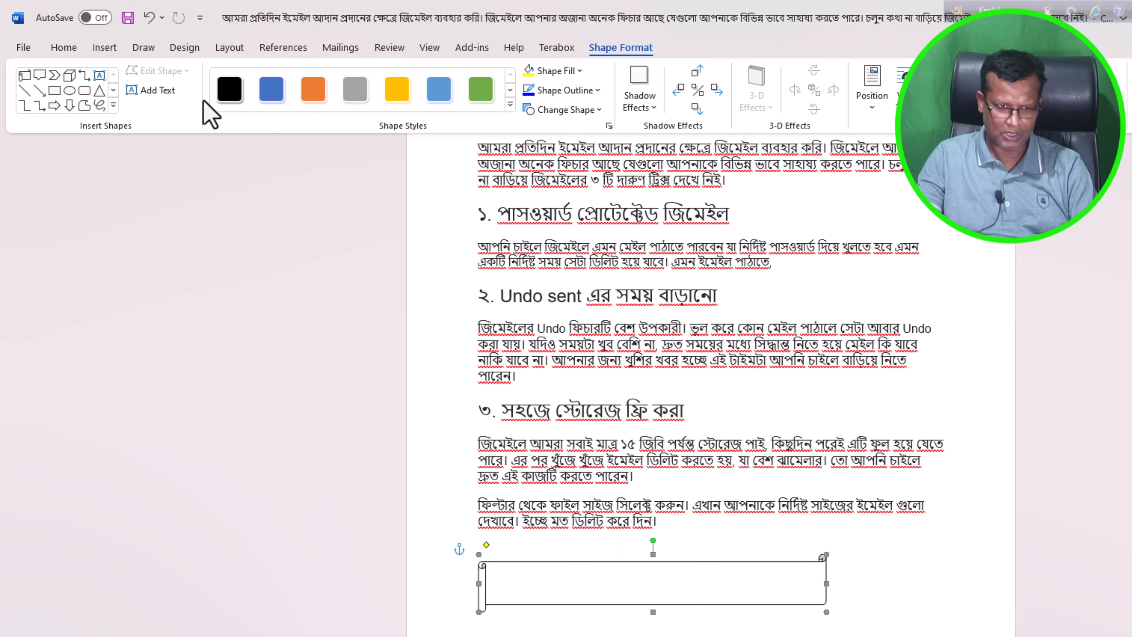
# Draw a text box inside the scroll banner, spanning most of its width.
pyautogui.click(63, 47)
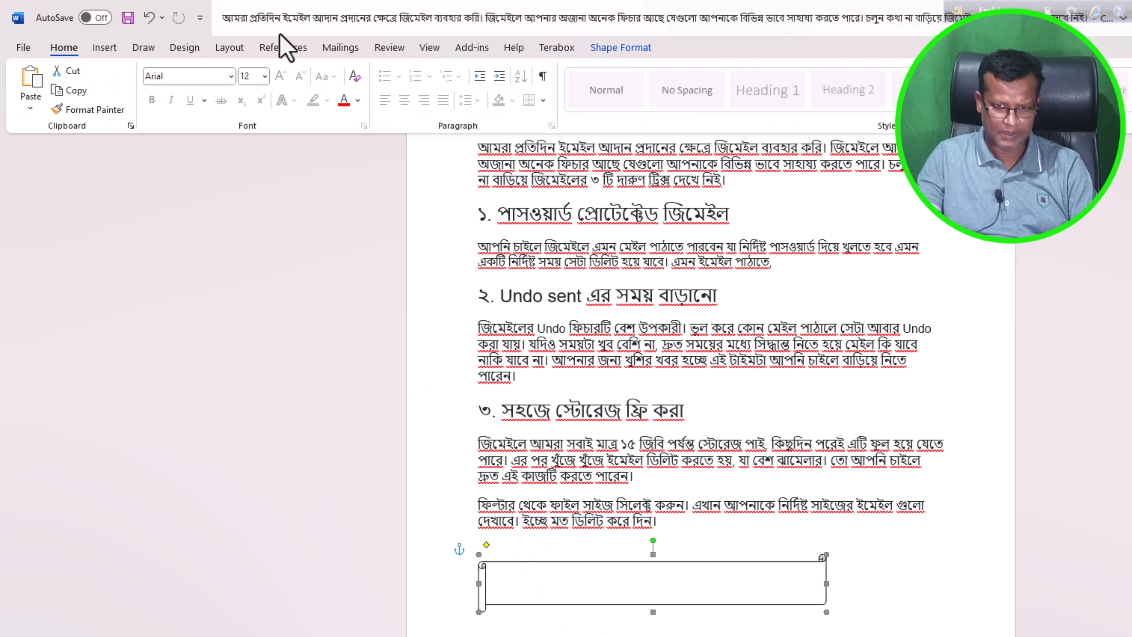
pyautogui.click(105, 48)
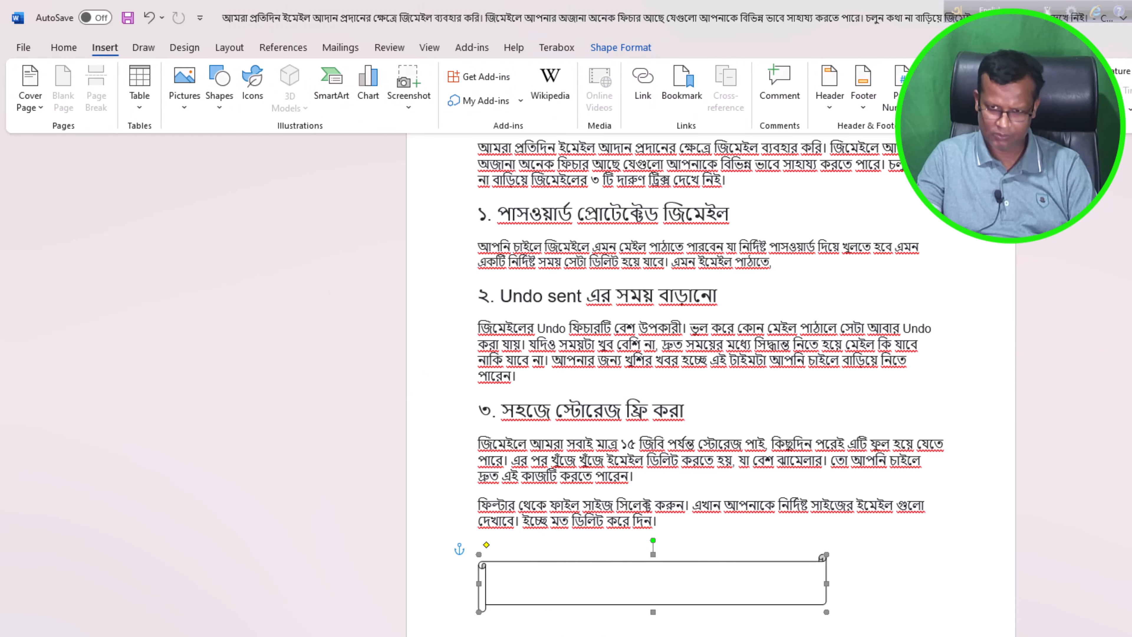
pyautogui.click(955, 92)
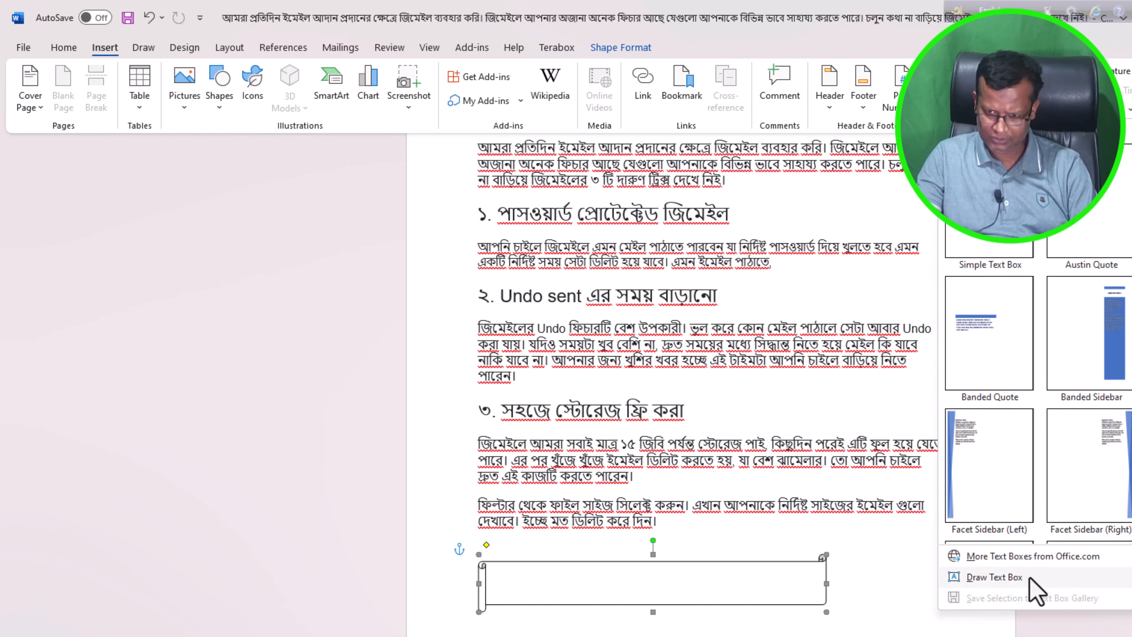
pyautogui.click(1037, 578)
pyautogui.moveTo(501, 570); pyautogui.dragTo(812, 598)
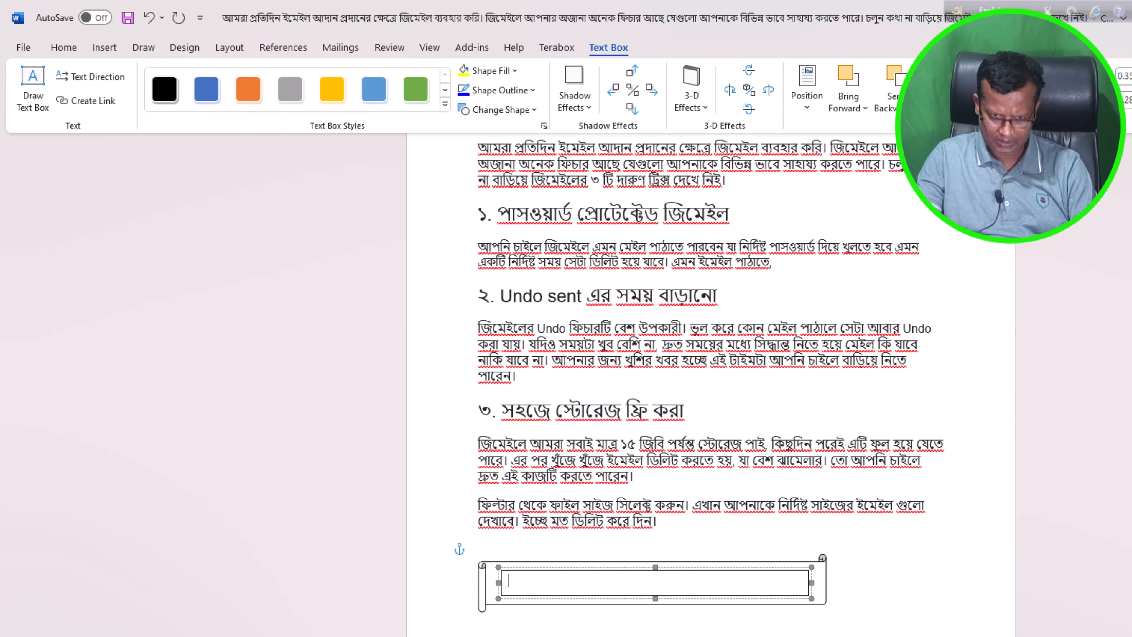
# Copy the heading "3 Cool Gmail Tricks you should know." and paste it as text only into the text box.
pyautogui.moveTo(479, 636); pyautogui.dragTo(749, 636)
pyautogui.rightClick(712, 636)
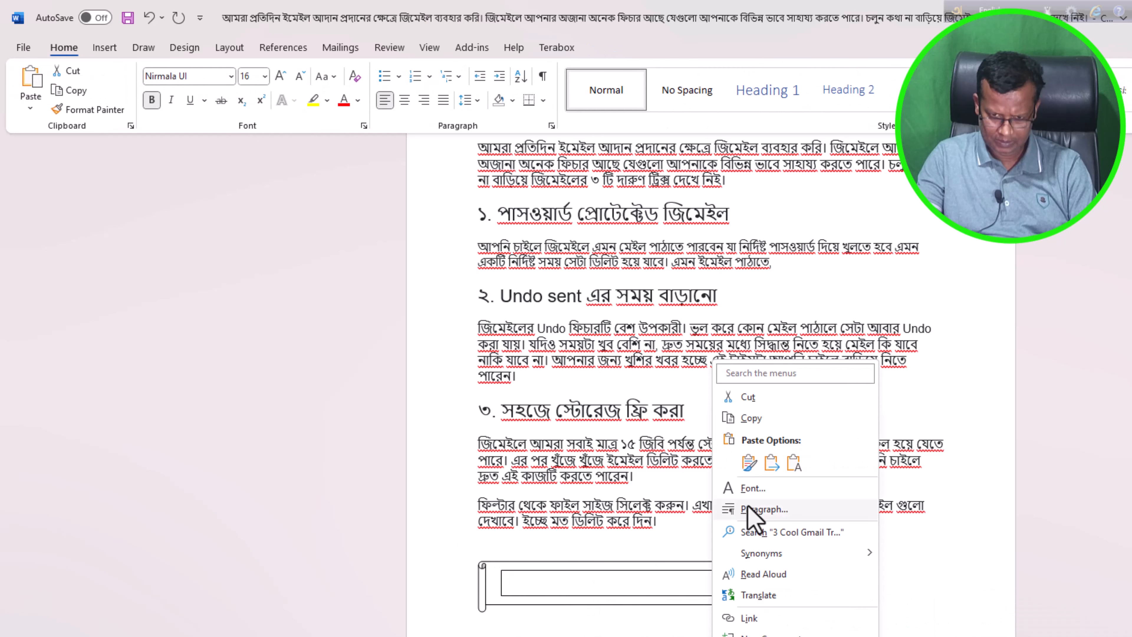
pyautogui.click(753, 419)
pyautogui.click(540, 578)
pyautogui.rightClick(540, 580)
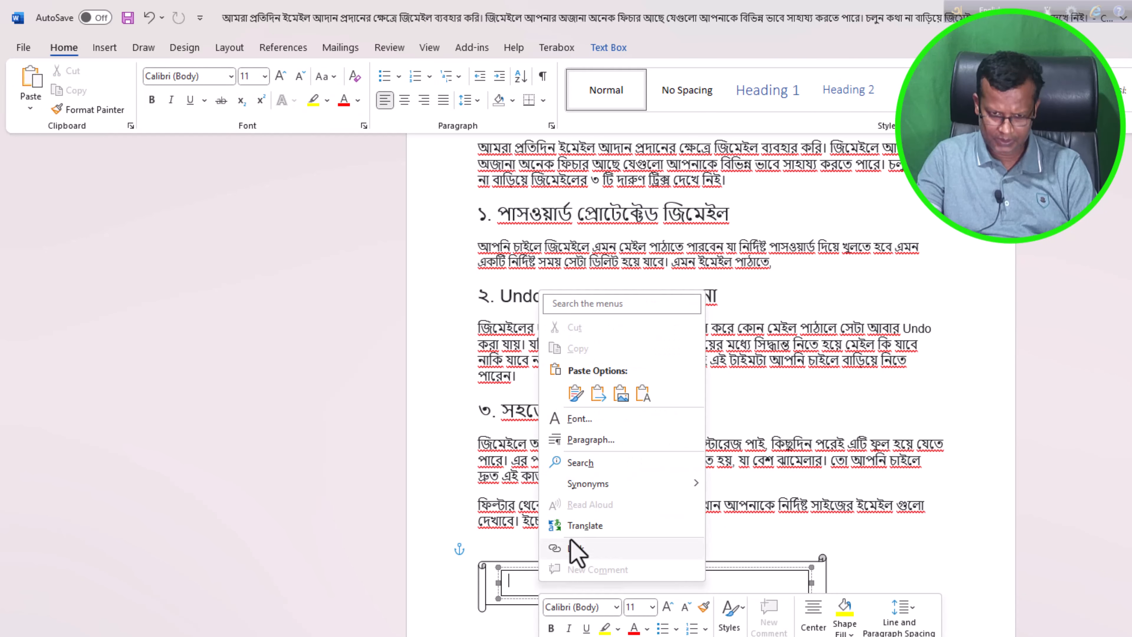
pyautogui.click(643, 393)
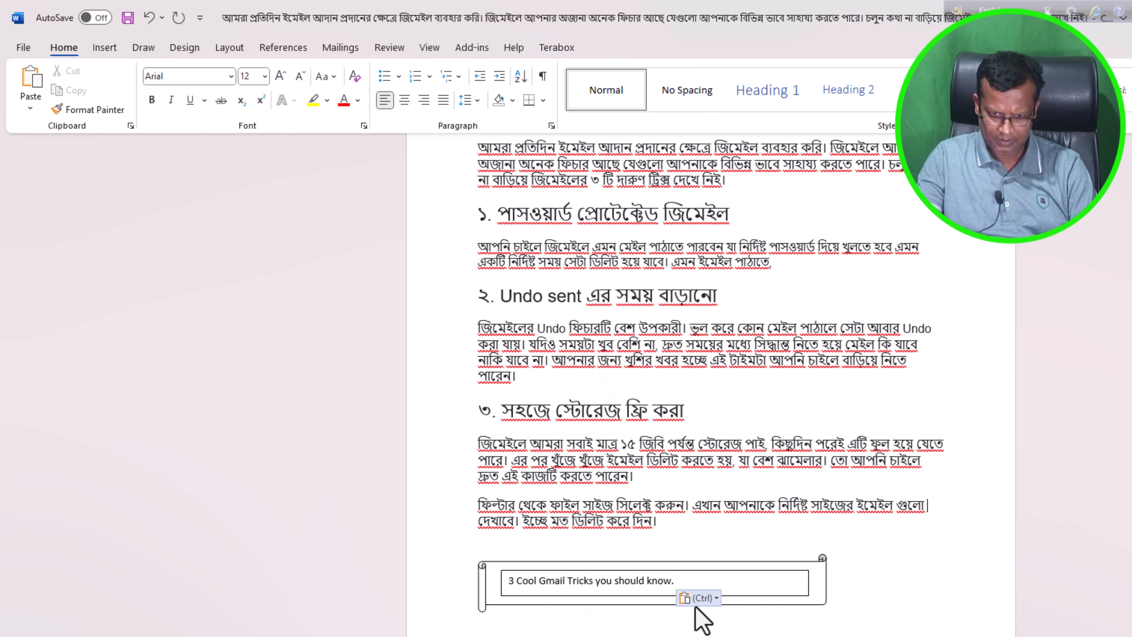
pyautogui.write('.')
# Increase the text box's font size to 20 and enlarge the box until the whole sentence fits on one line.
pyautogui.moveTo(674, 581); pyautogui.dragTo(495, 581)
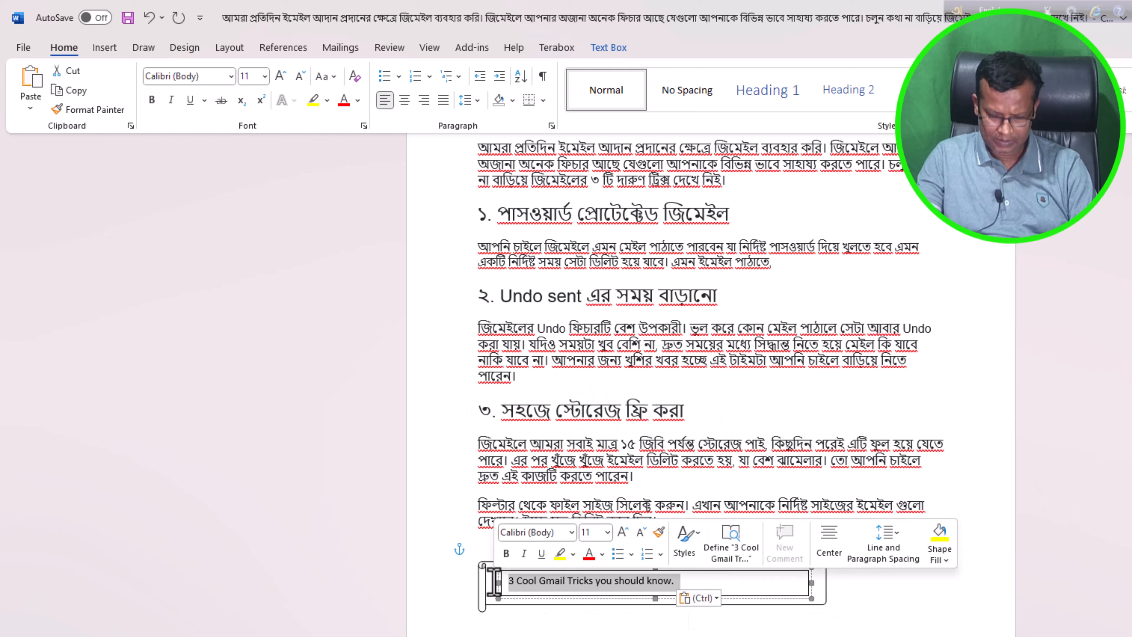
pyautogui.click(280, 77)
pyautogui.click(279, 78)
pyautogui.click(279, 79)
pyautogui.click(279, 79)
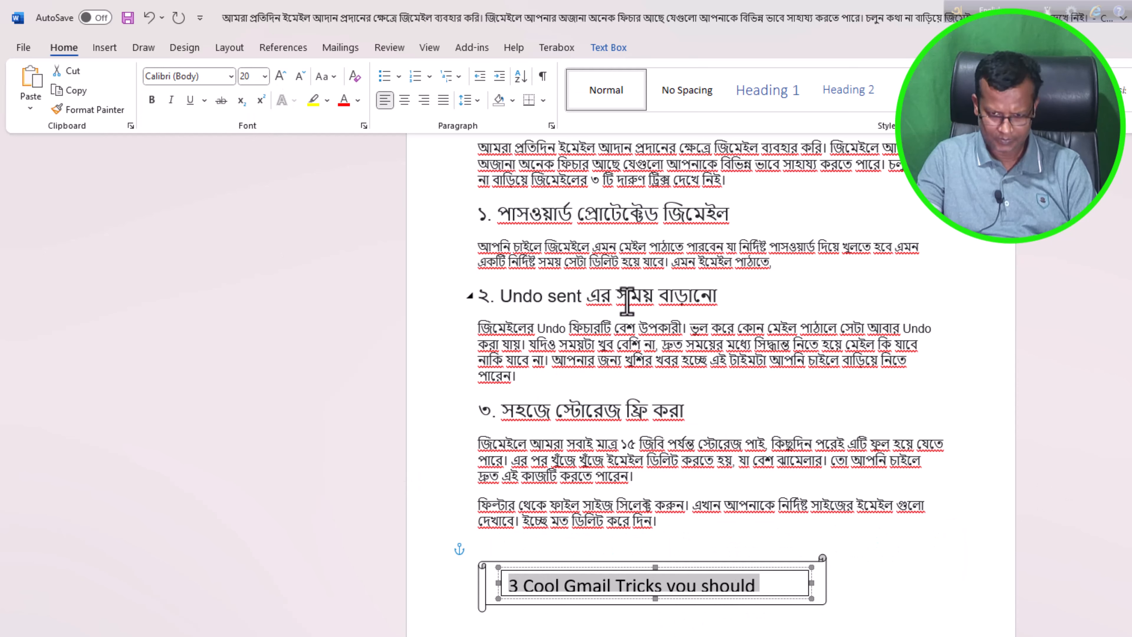
pyautogui.moveTo(813, 596); pyautogui.dragTo(827, 596)
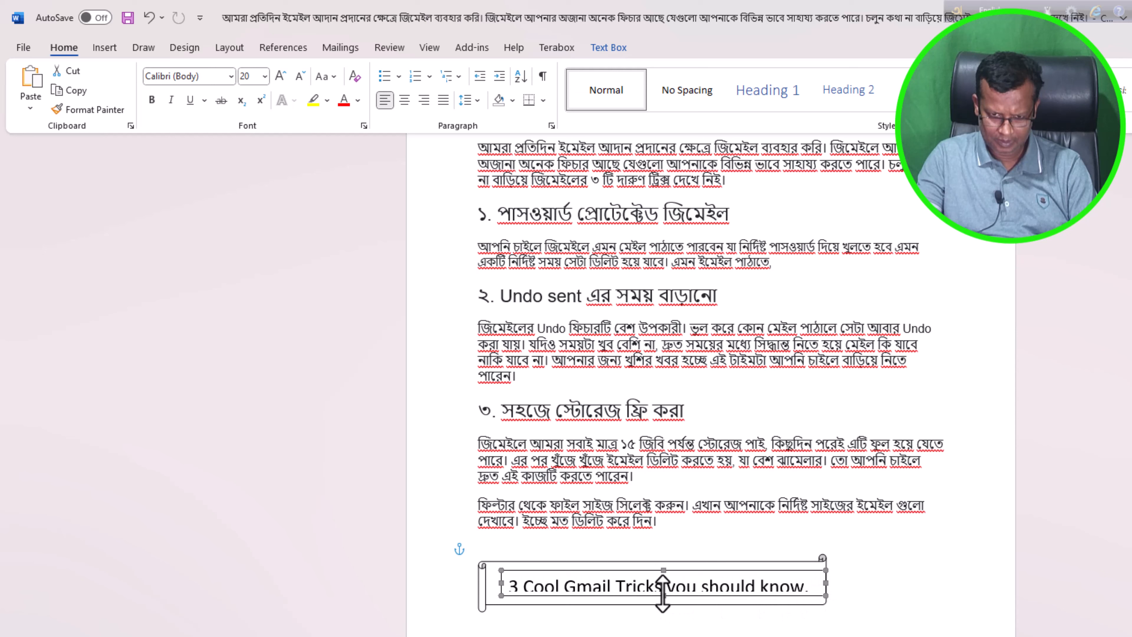
pyautogui.moveTo(663, 601); pyautogui.dragTo(664, 603)
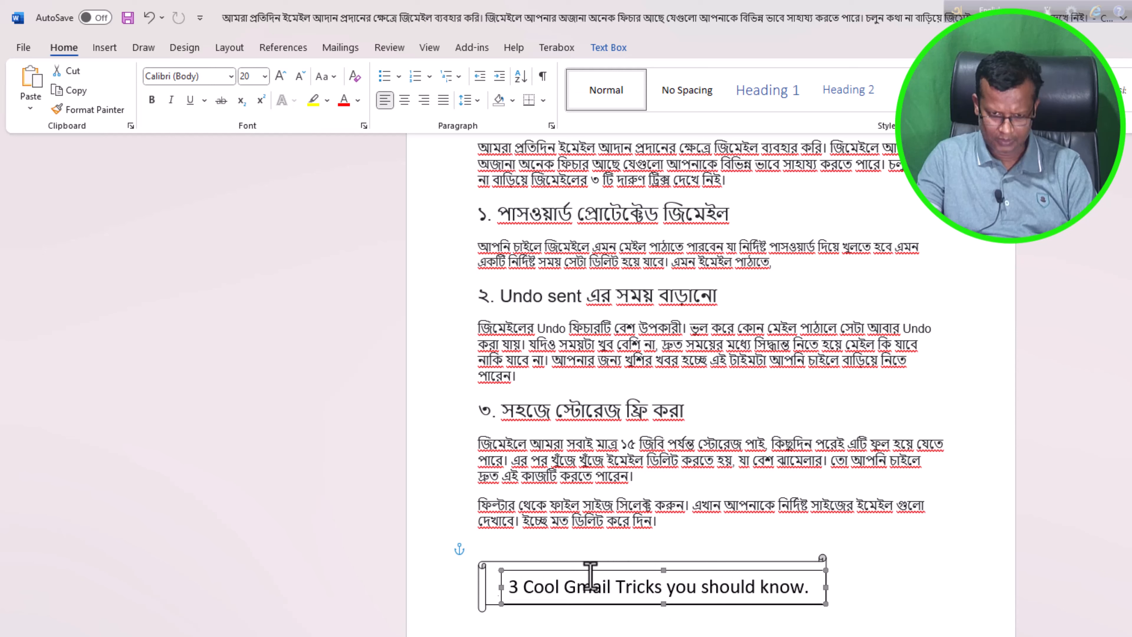
# Nudge the text box slightly upward and to the left within the scroll banner.
pyautogui.press('Up')
pyautogui.press('Up')
pyautogui.press('Up')
pyautogui.press('Up')
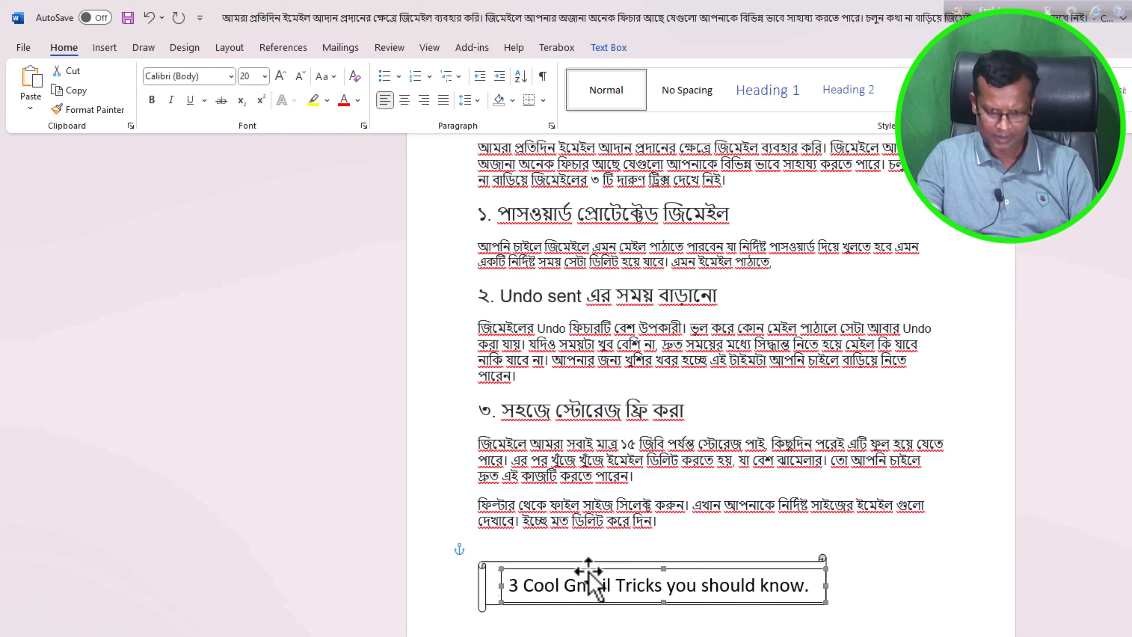
pyautogui.press('Left')
pyautogui.press('Left')
pyautogui.press('Left')
pyautogui.press('Left')
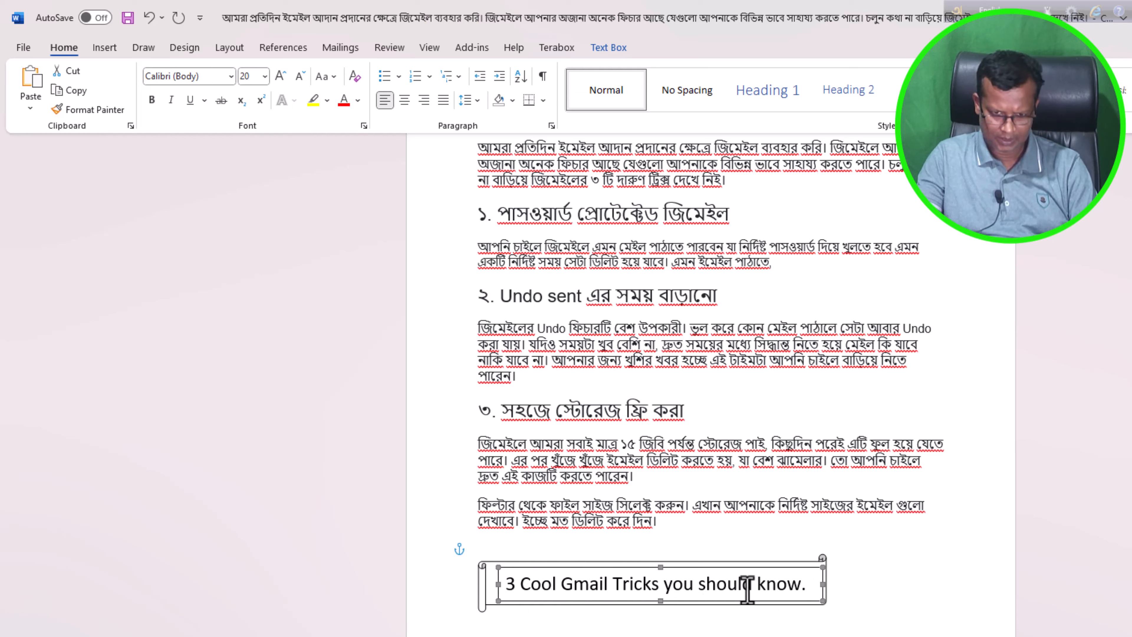
# Move the text box out past the scroll banner's right end and back, placing it centrally inside the banner.
pyautogui.click(628, 570)
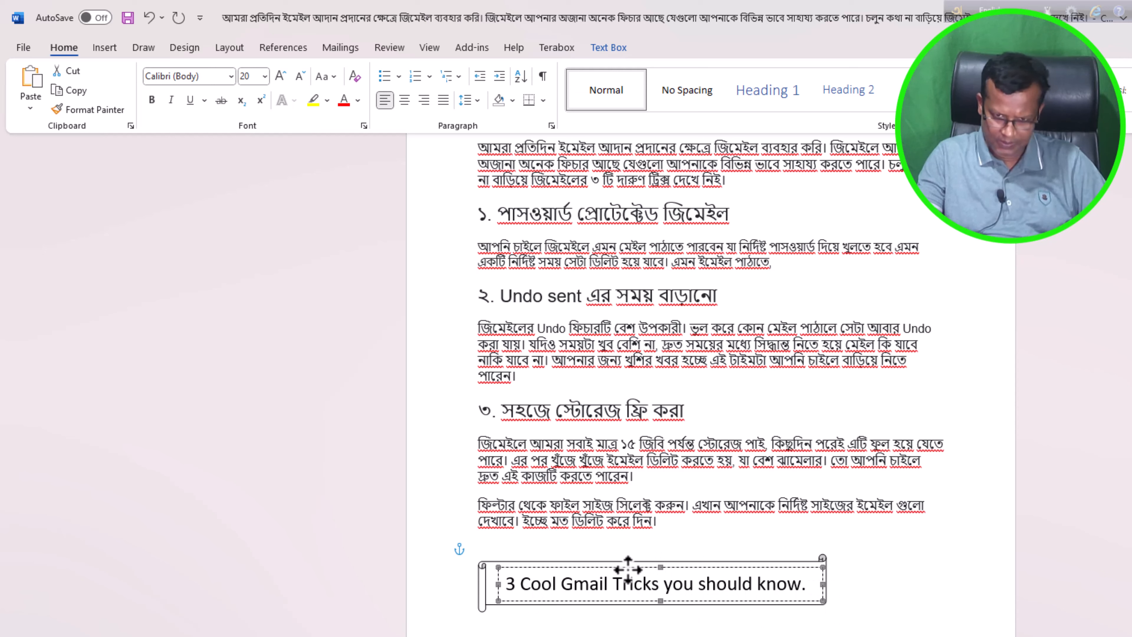
pyautogui.moveTo(629, 570); pyautogui.dragTo(749, 578)
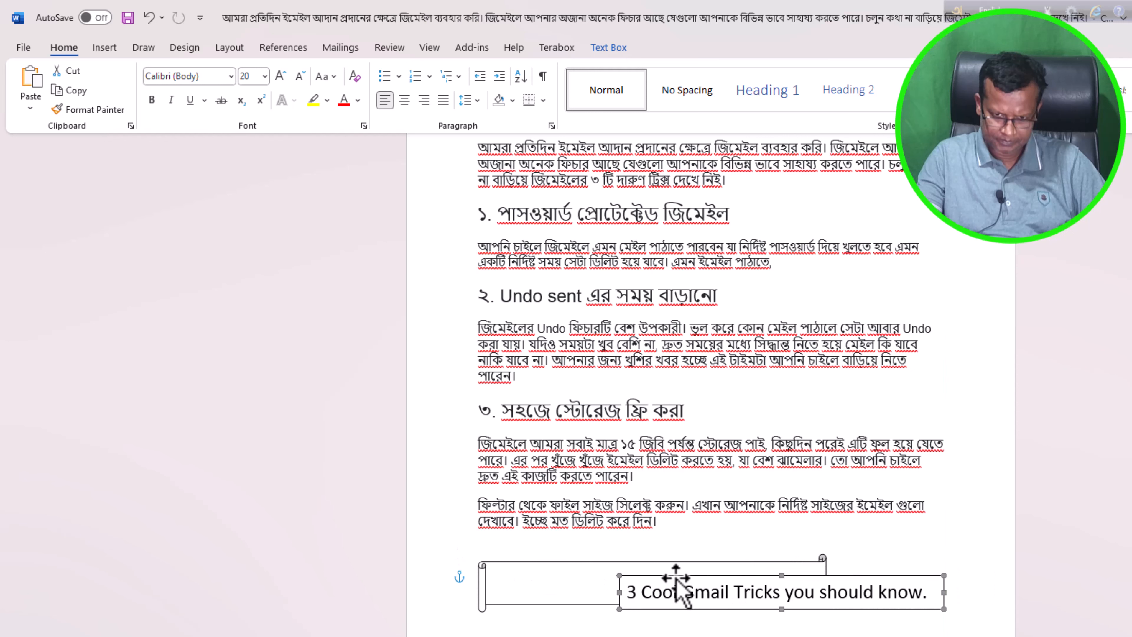
pyautogui.moveTo(670, 577); pyautogui.dragTo(540, 569)
# Set the text box's fill to No Color in its format settings and apply the change.
pyautogui.rightClick(565, 572)
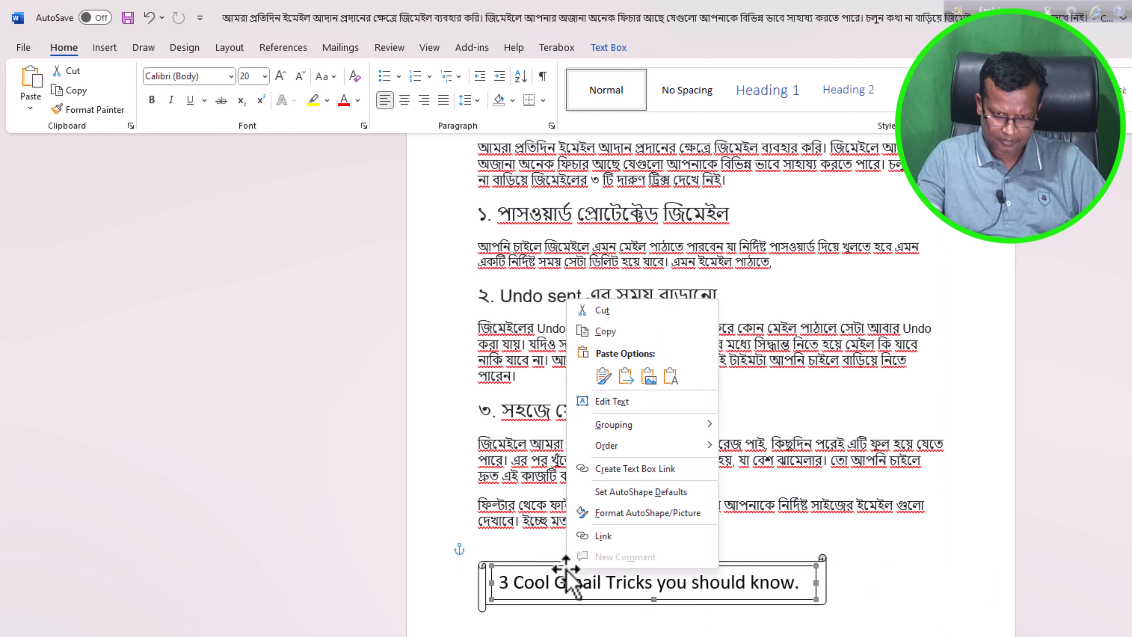
pyautogui.click(650, 513)
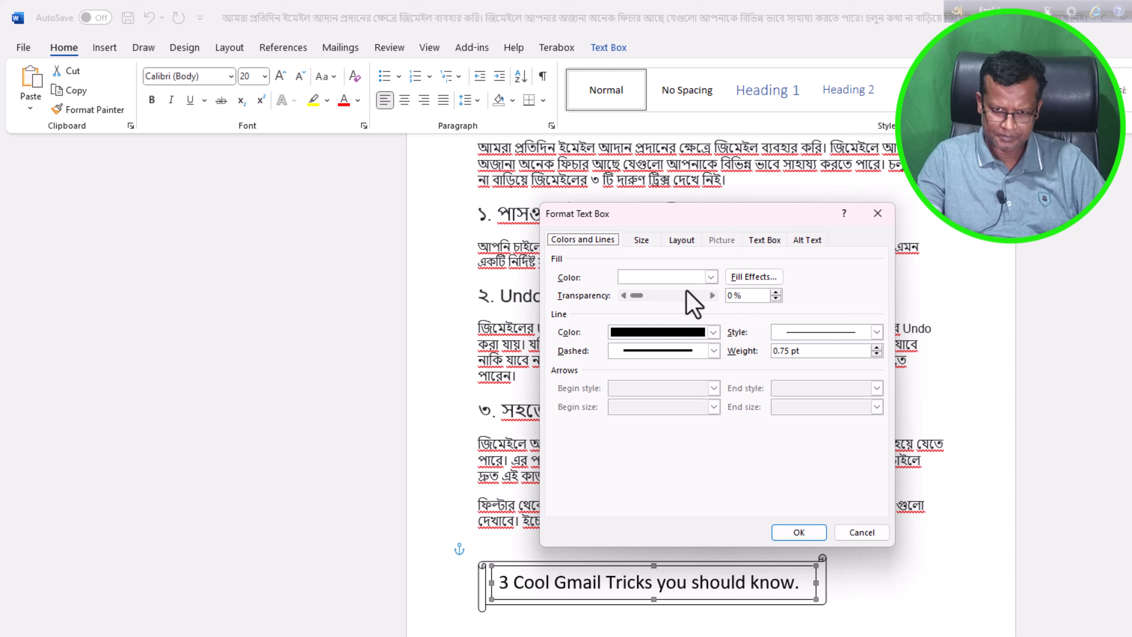
pyautogui.click(711, 277)
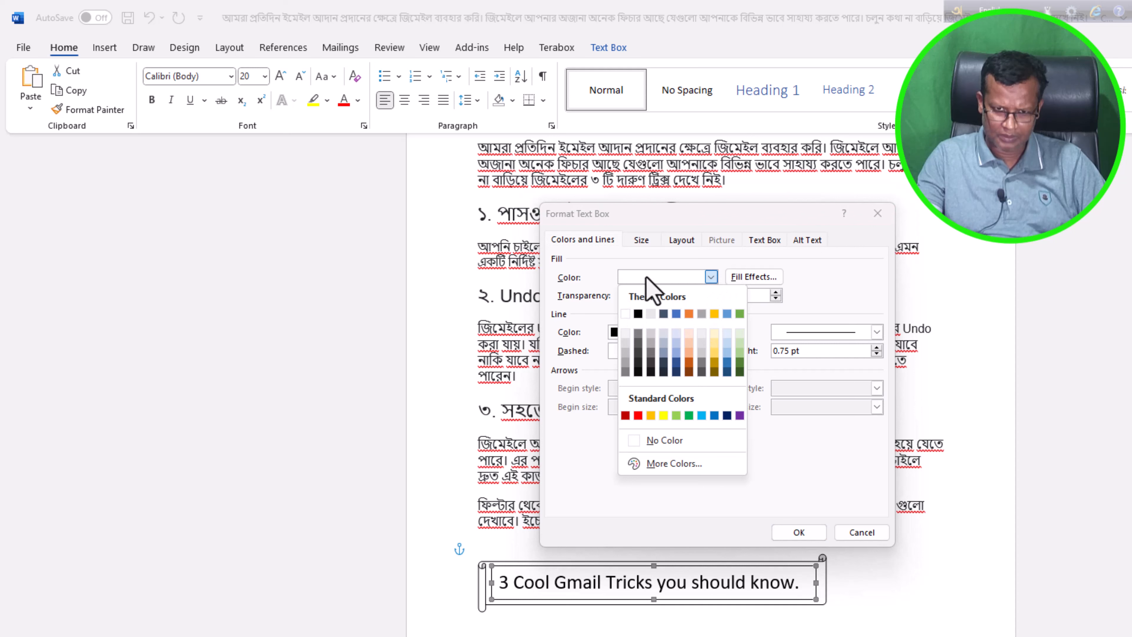
pyautogui.click(826, 277)
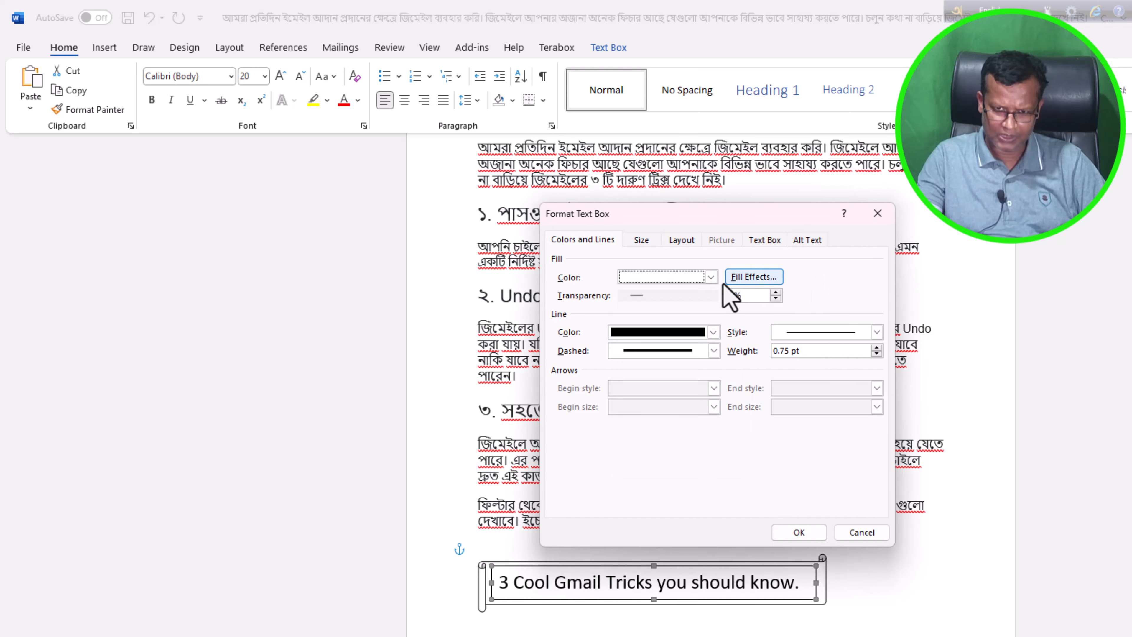
pyautogui.click(711, 277)
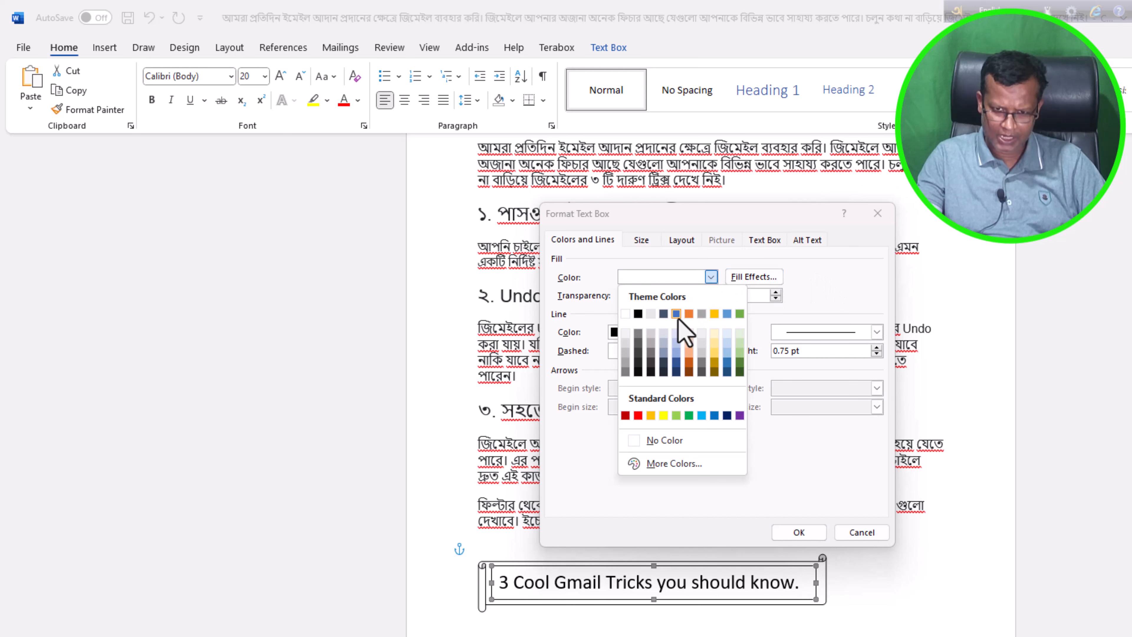
pyautogui.click(633, 443)
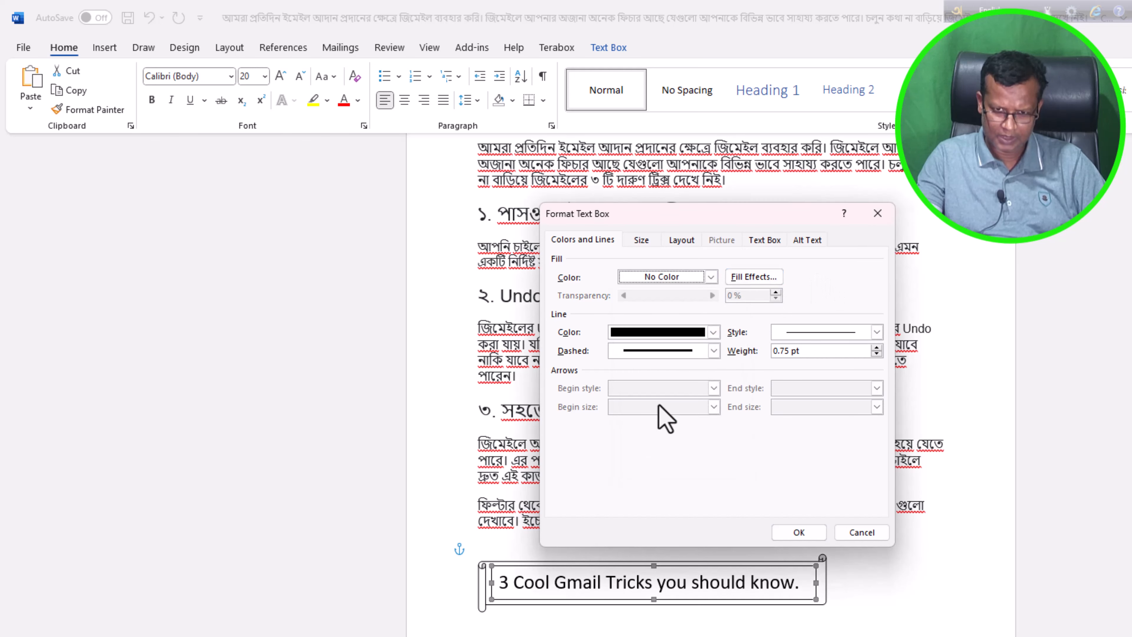
pyautogui.click(797, 532)
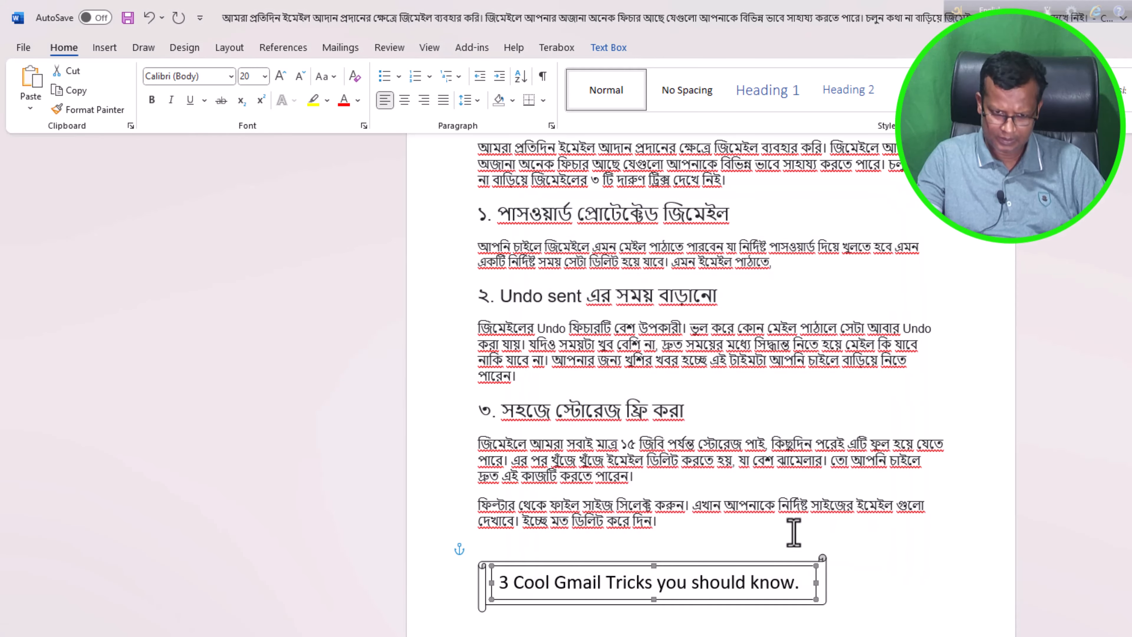
# Set the line color of the text box inside the scroll banner to No Color and apply the change.
pyautogui.click(890, 589)
pyautogui.click(777, 600)
pyautogui.rightClick(777, 600)
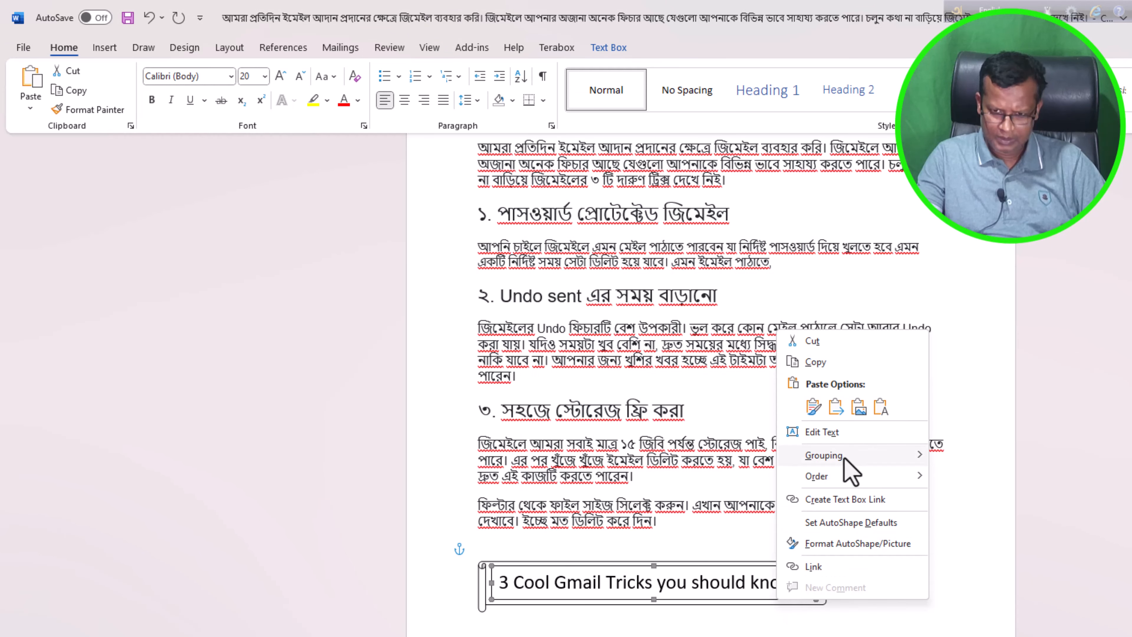
pyautogui.click(863, 551)
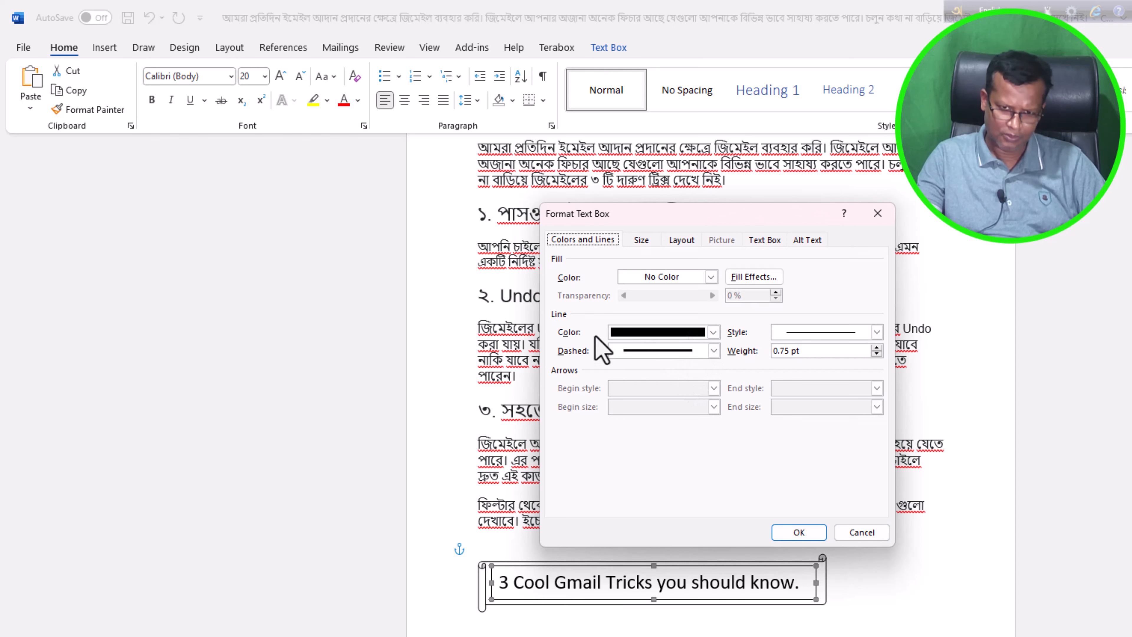
pyautogui.click(714, 334)
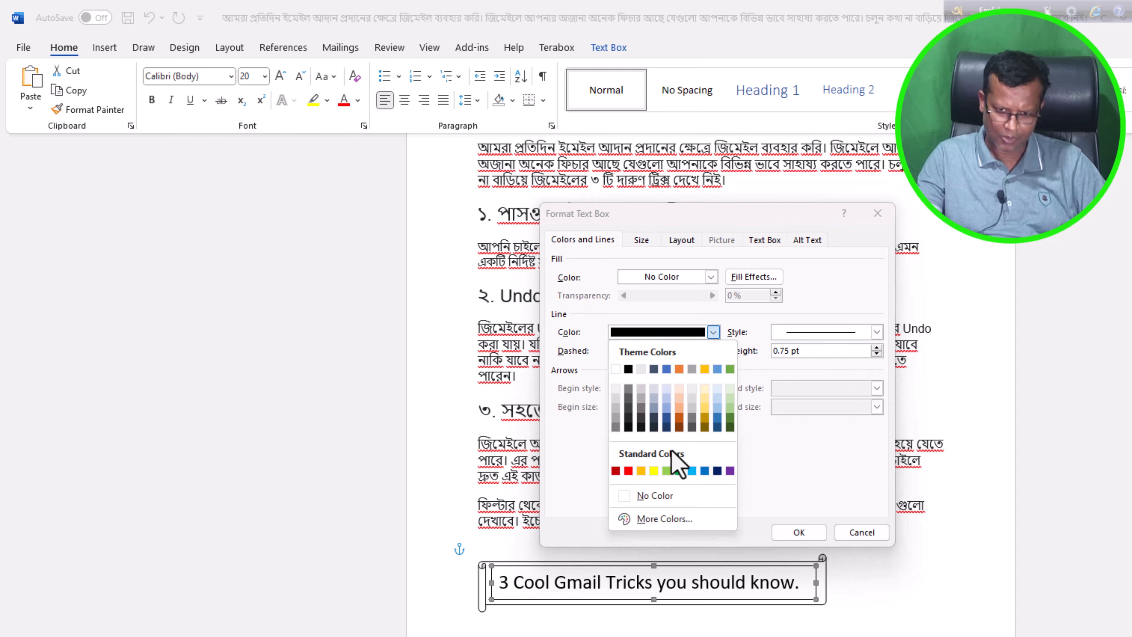
pyautogui.click(664, 496)
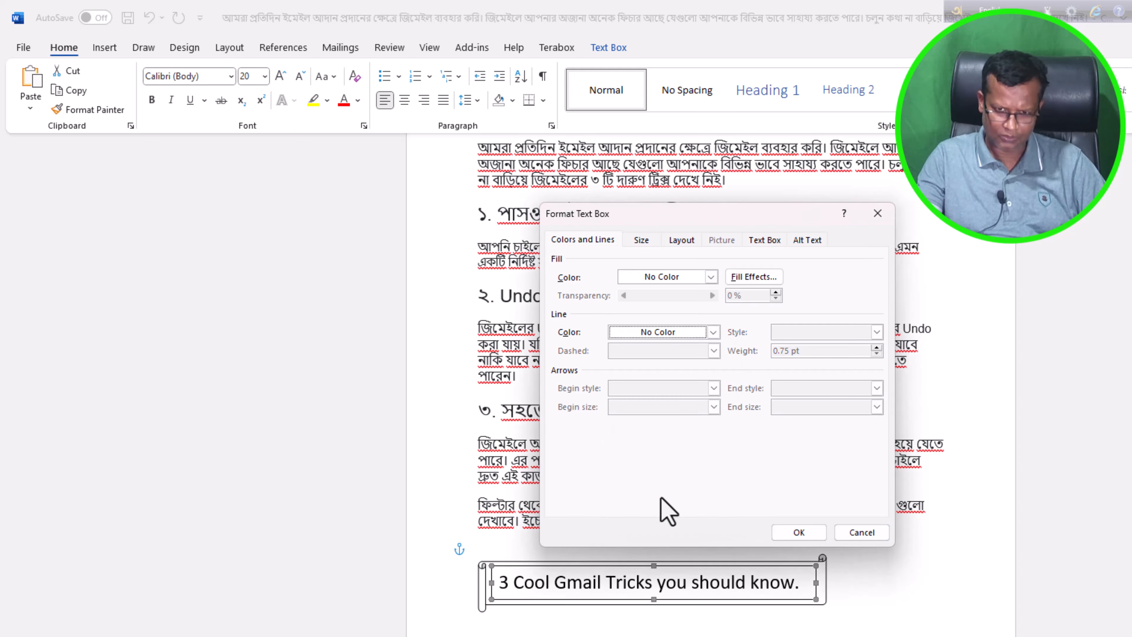
pyautogui.click(800, 534)
pyautogui.click(915, 591)
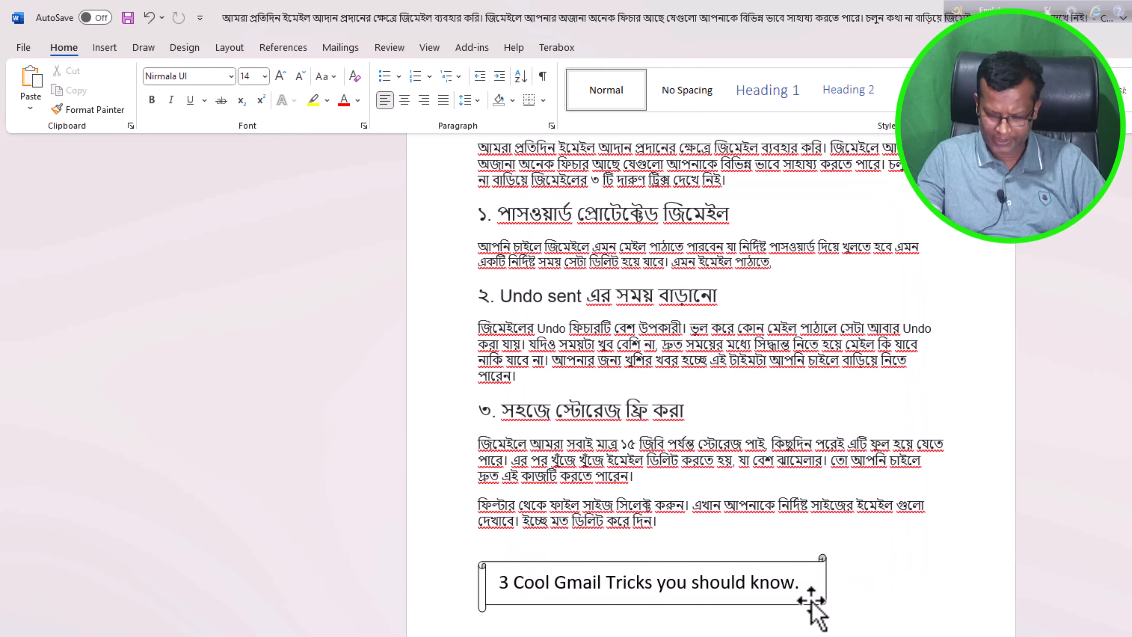
# Give the scroll banner's outline a dotted line style in its format settings and apply the change.
pyautogui.write('3 Cool Gmail Tricks you should know.')
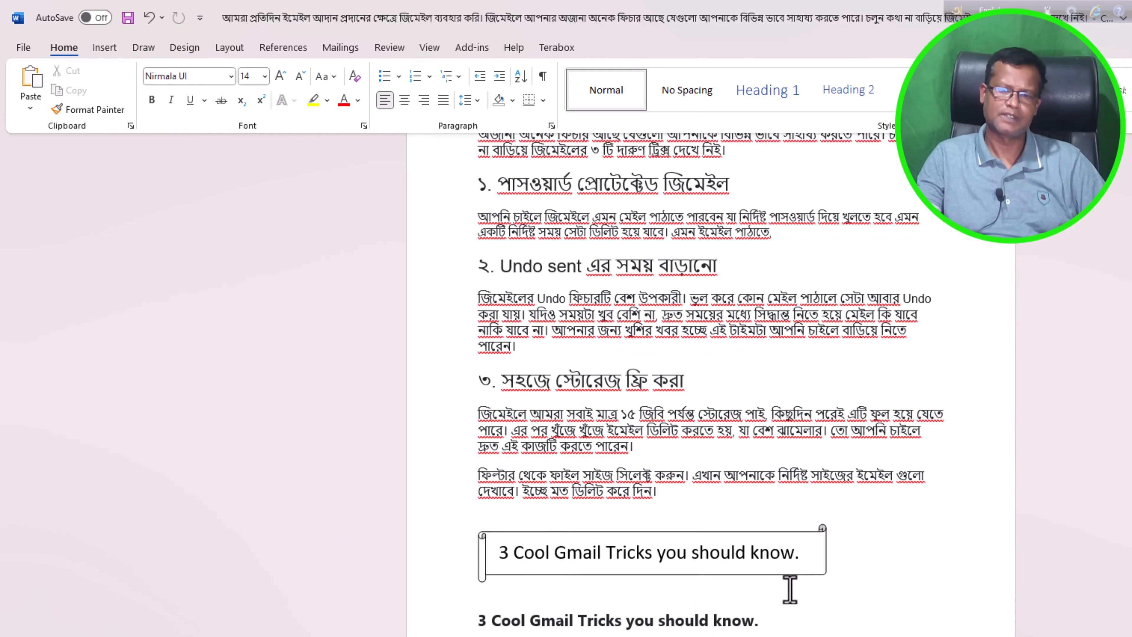
pyautogui.scroll(-1, 816, 553)
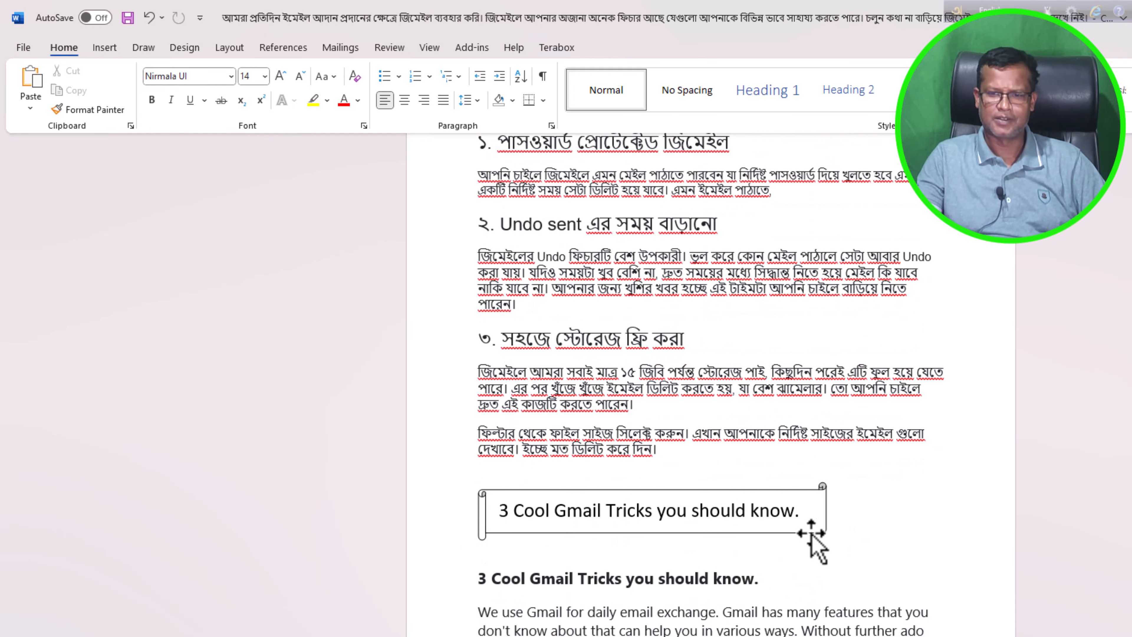
pyautogui.click(812, 533)
pyautogui.rightClick(811, 534)
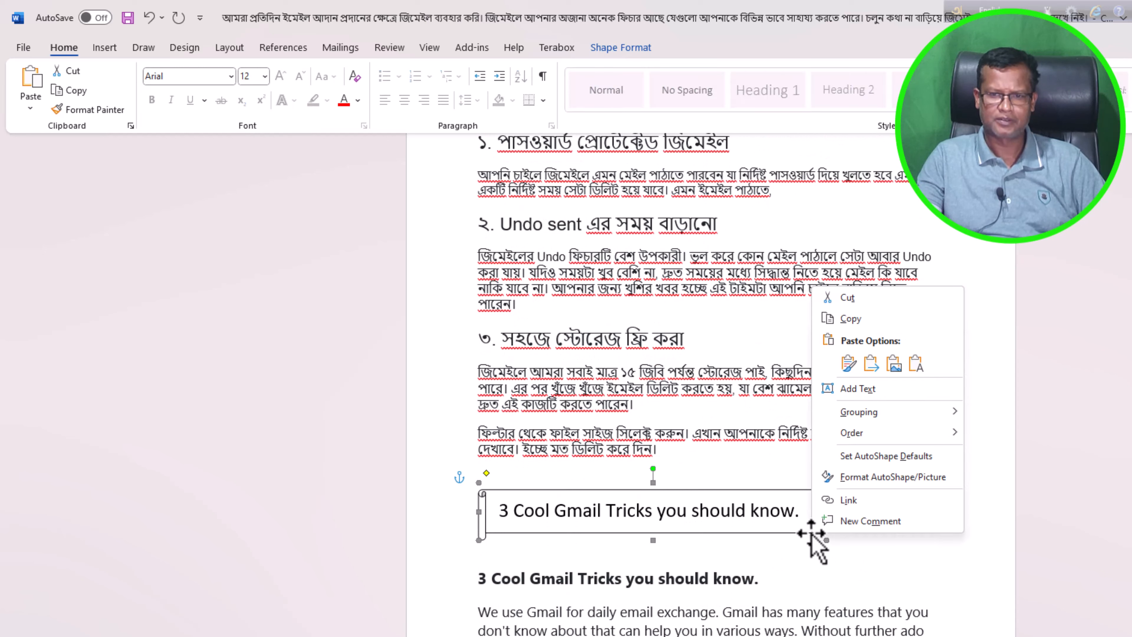
pyautogui.click(889, 476)
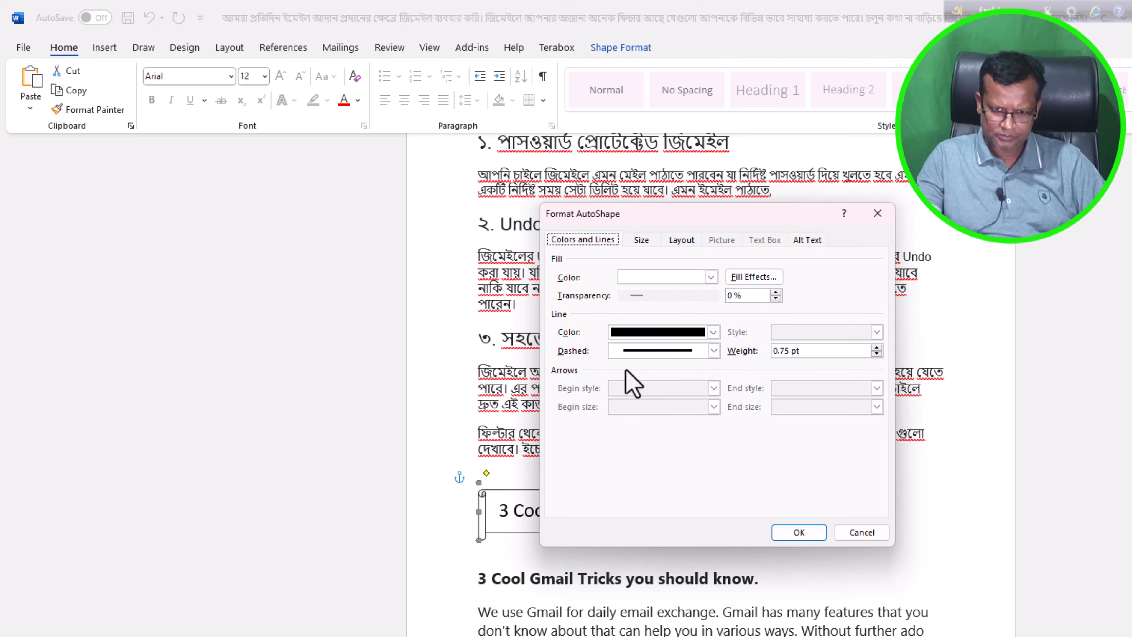
pyautogui.click(714, 352)
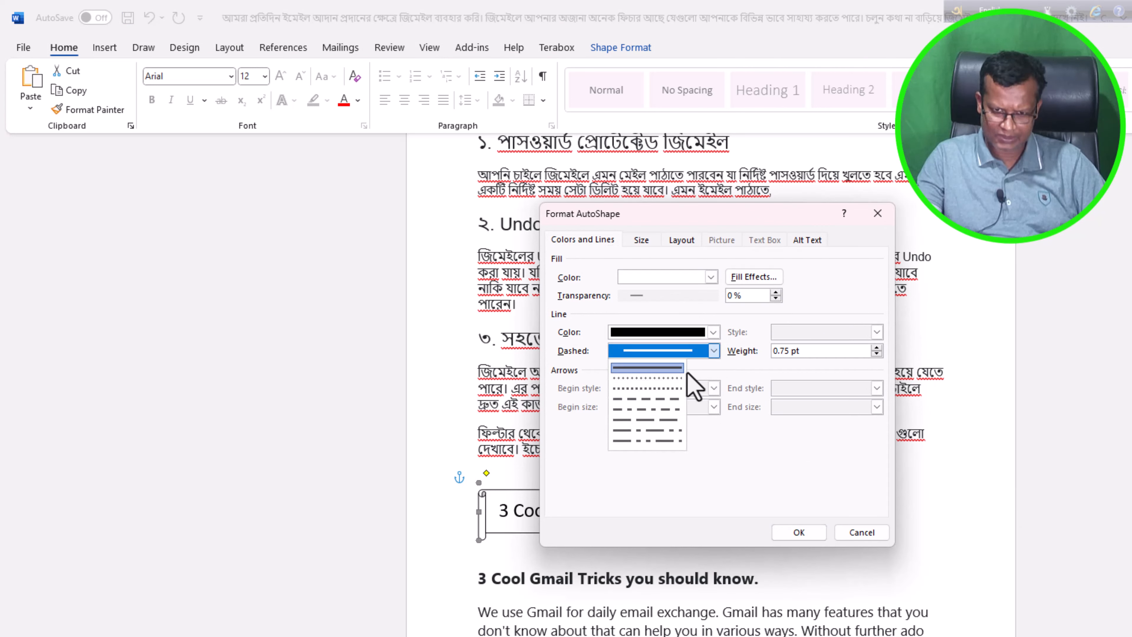
pyautogui.click(651, 389)
pyautogui.click(799, 531)
pyautogui.click(917, 494)
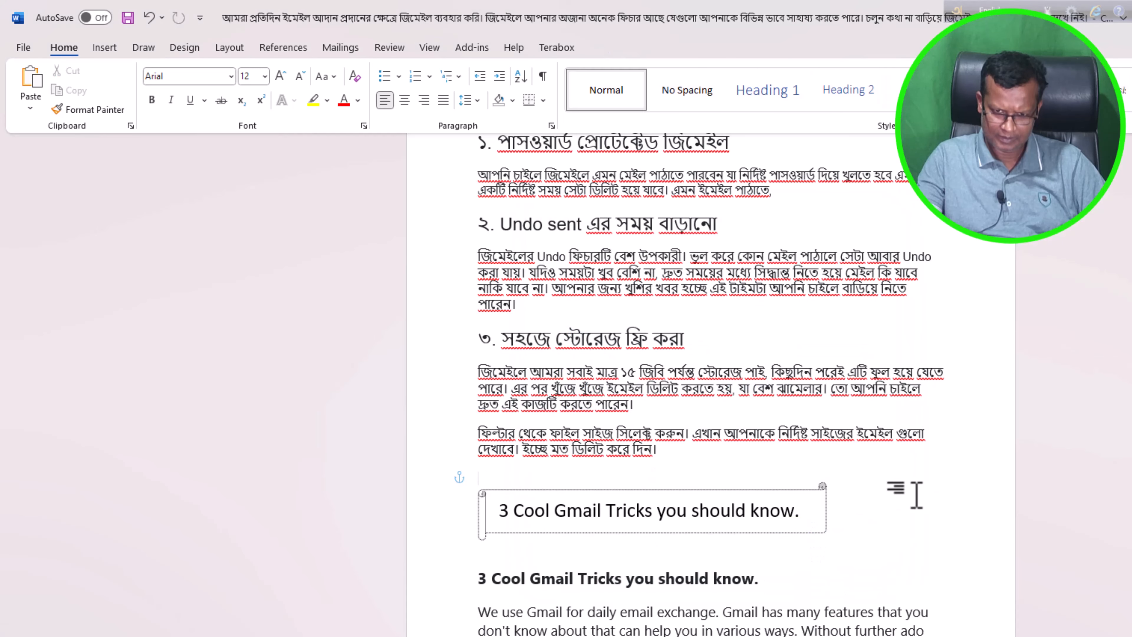
# Set the scroll banner's outline back to the solid line style in its format settings.
pyautogui.click(727, 491)
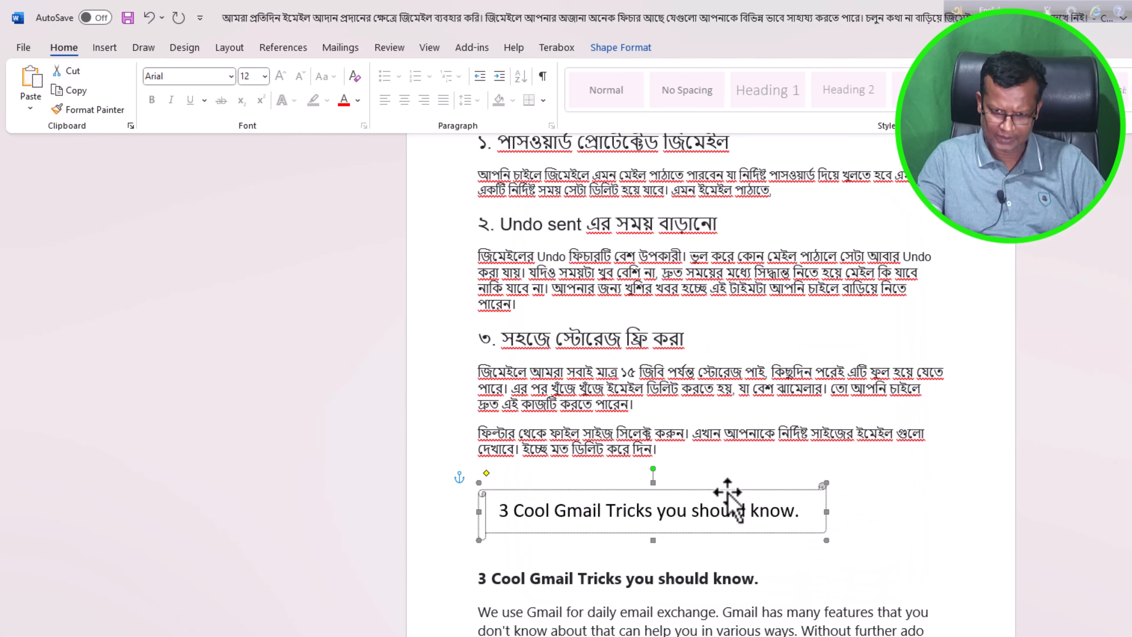
pyautogui.rightClick(727, 492)
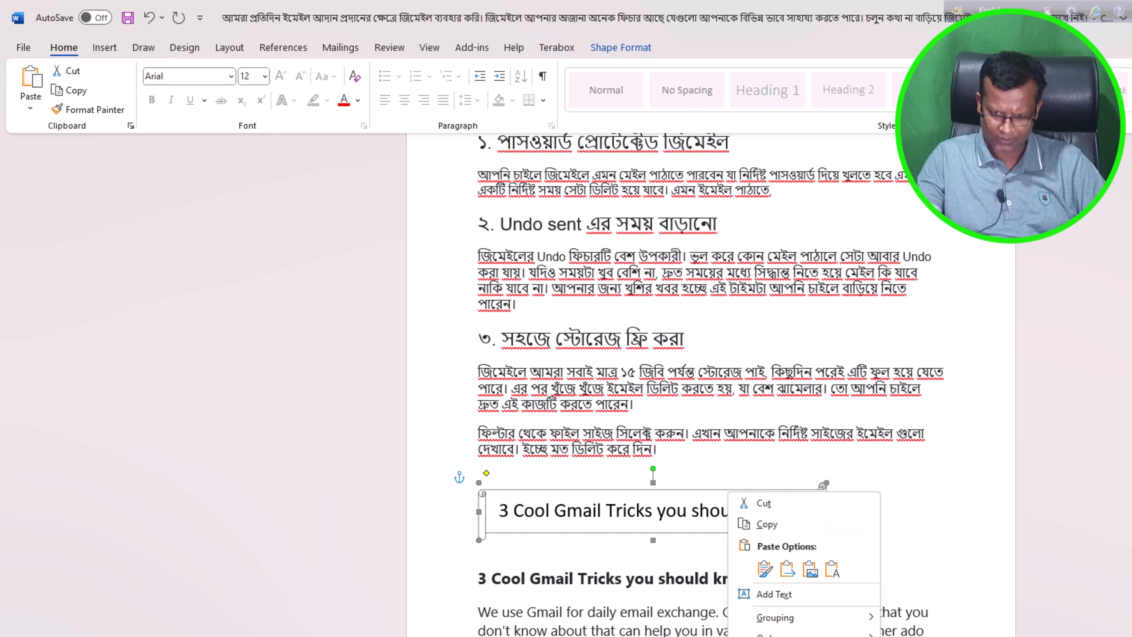
pyautogui.click(780, 635)
pyautogui.click(711, 352)
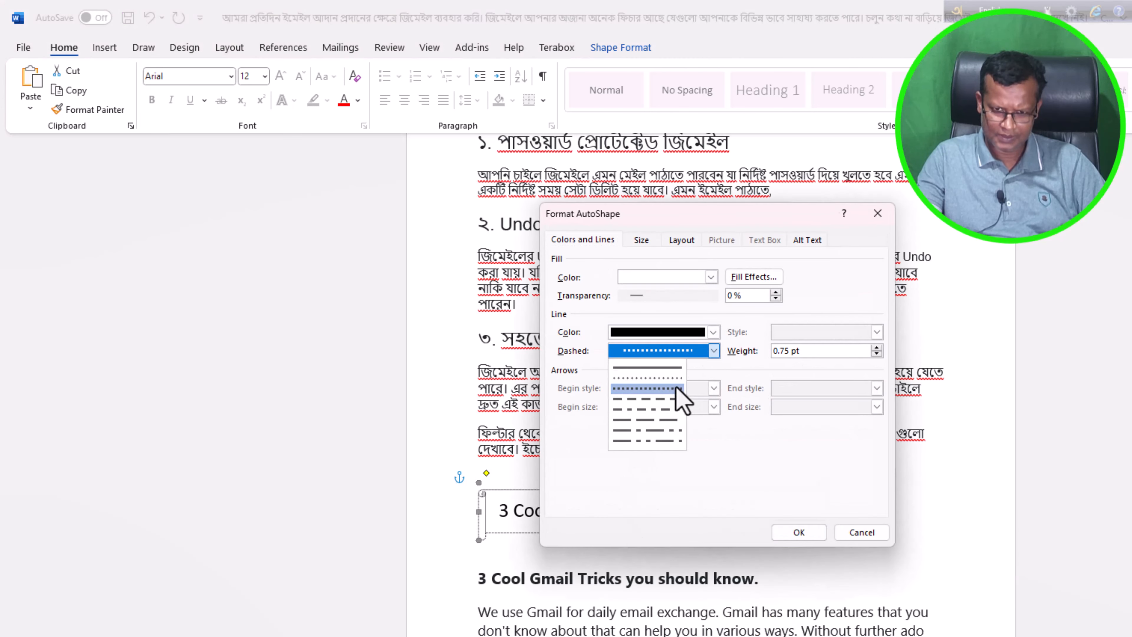
pyautogui.click(659, 368)
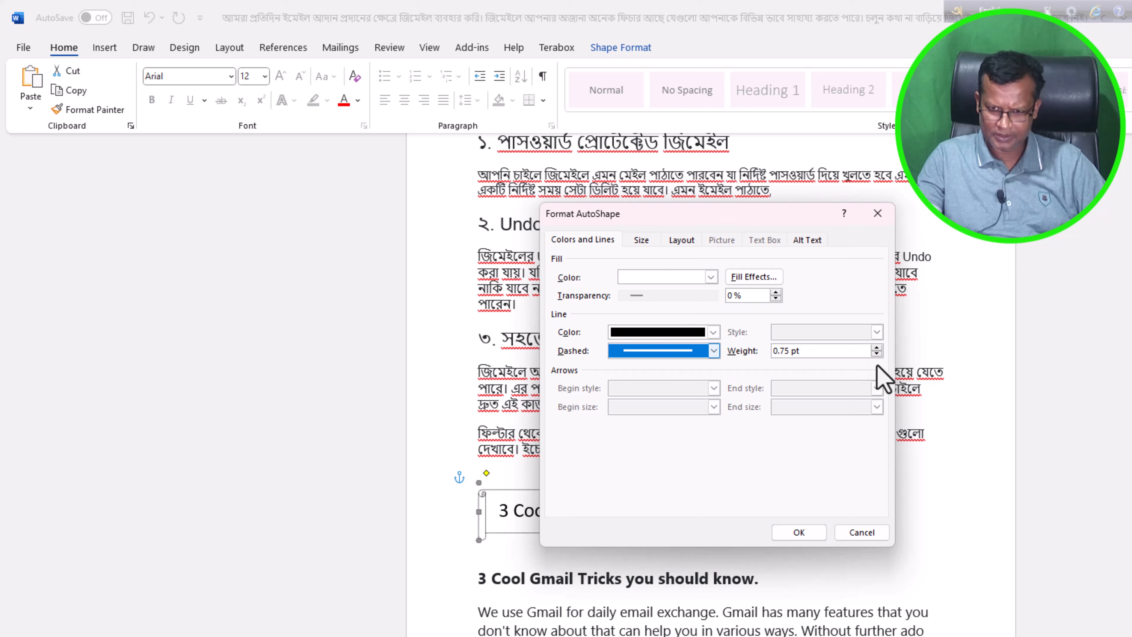
# Adjust the banner outline's weight in small increments, apply the formatting, and place the cursor at the end of the text box's sentence.
pyautogui.click(877, 355)
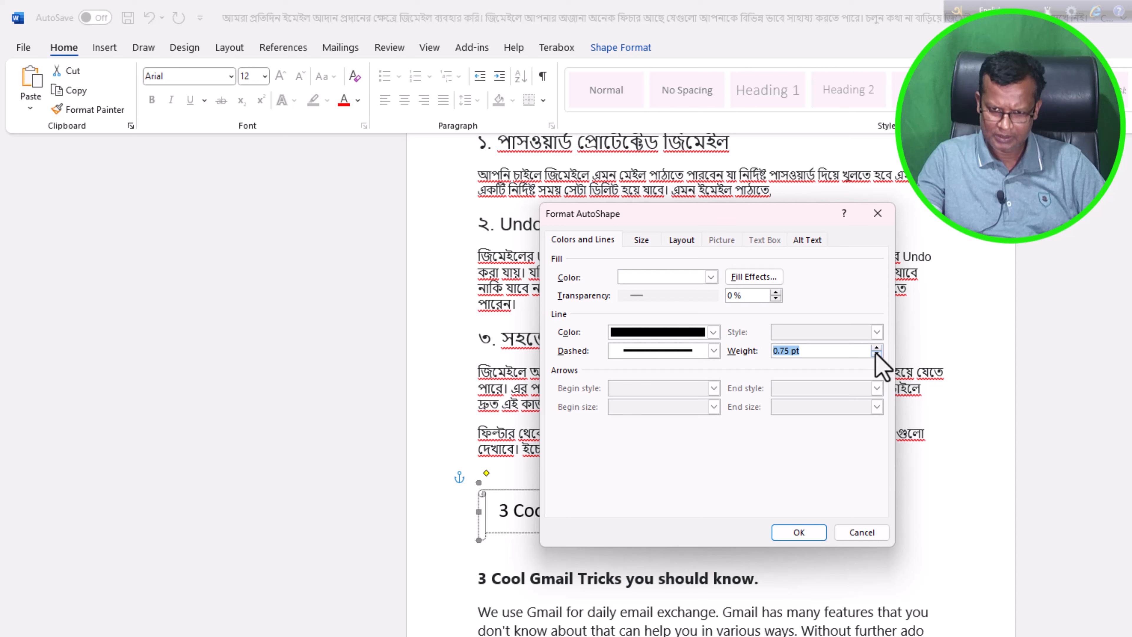
pyautogui.click(877, 355)
pyautogui.click(876, 355)
pyautogui.click(877, 348)
pyautogui.click(877, 348)
pyautogui.click(876, 348)
pyautogui.click(877, 348)
pyautogui.click(799, 533)
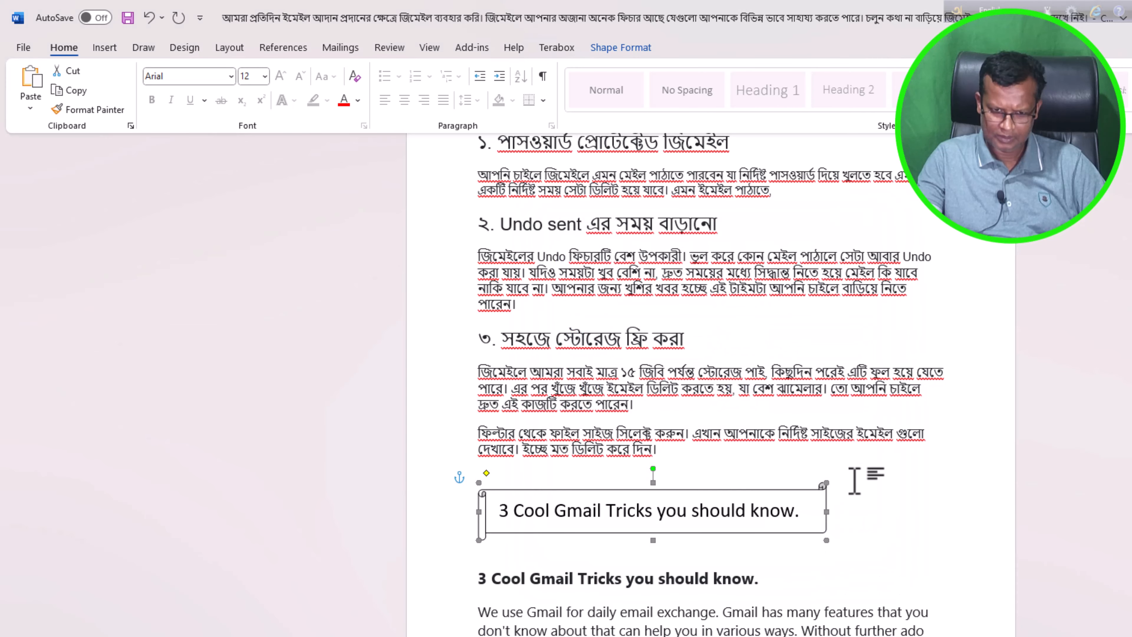
pyautogui.click(855, 480)
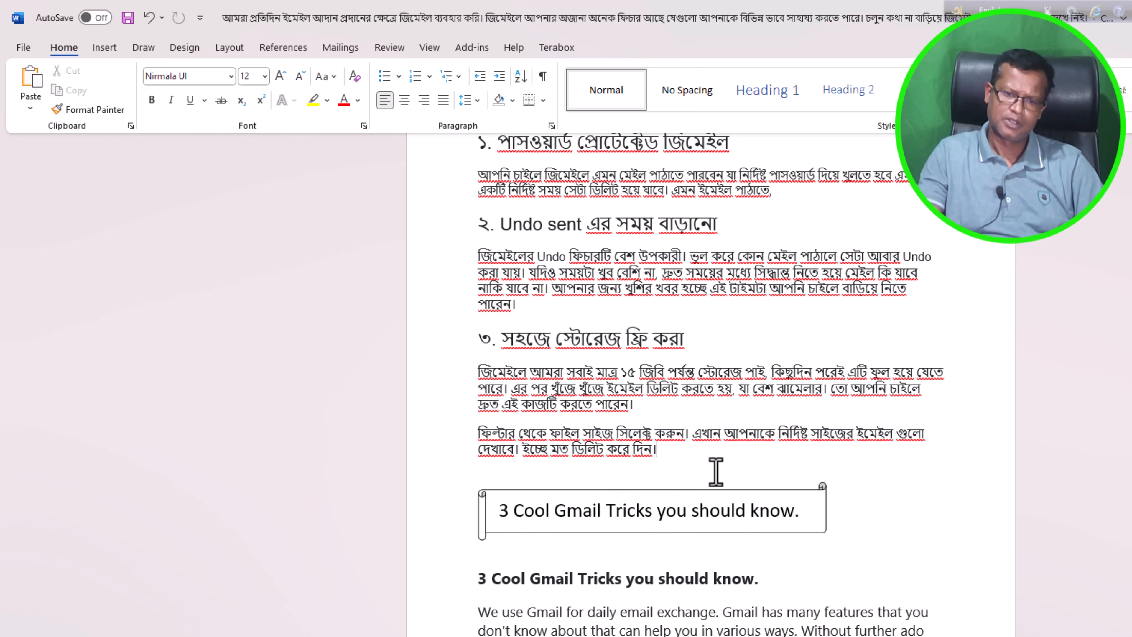
pyautogui.click(804, 513)
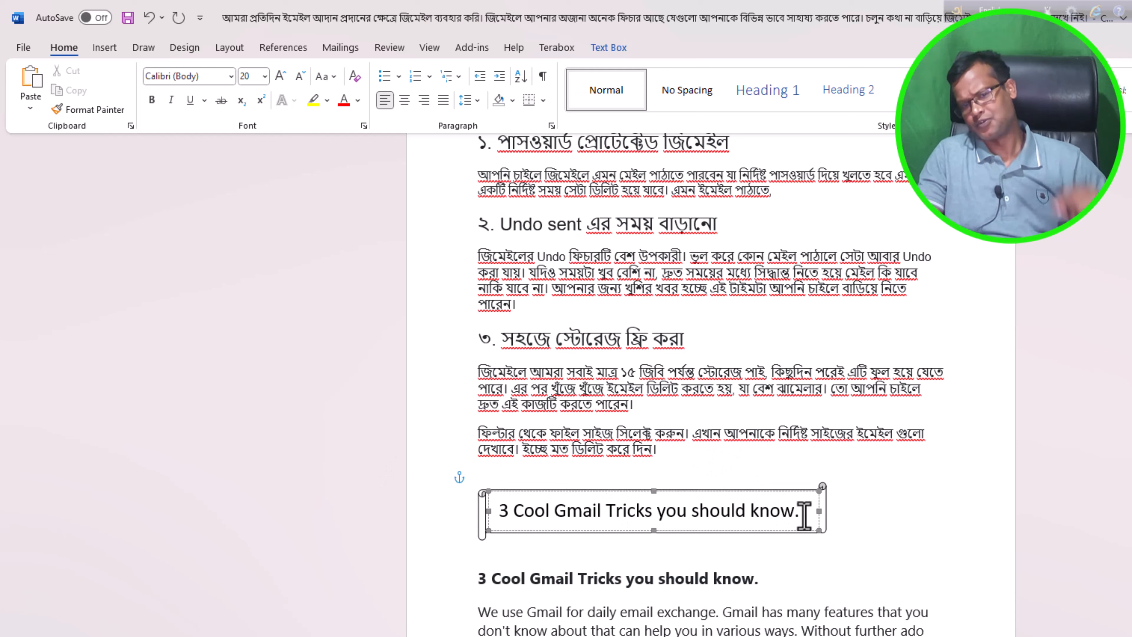